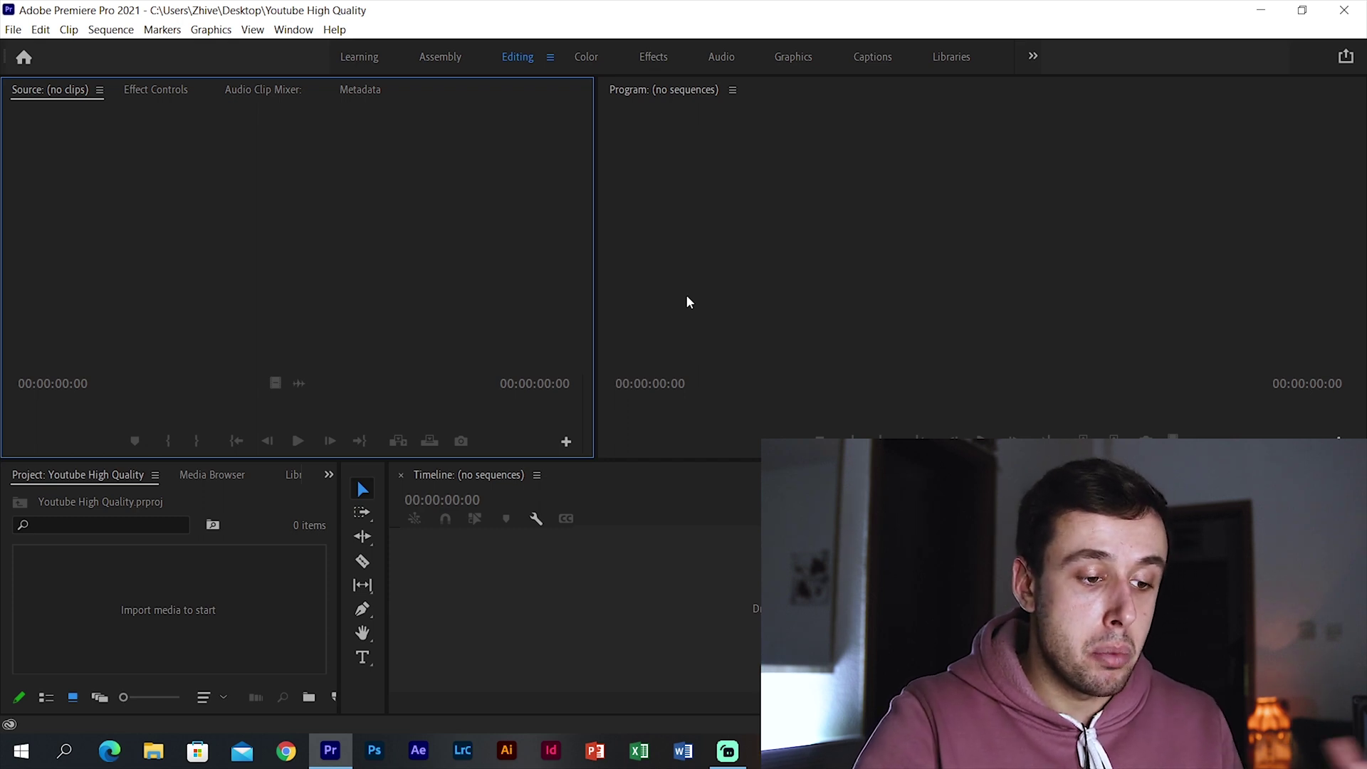
- Start a new sequence from the Project panel's New Item menu
left_click(249, 580)
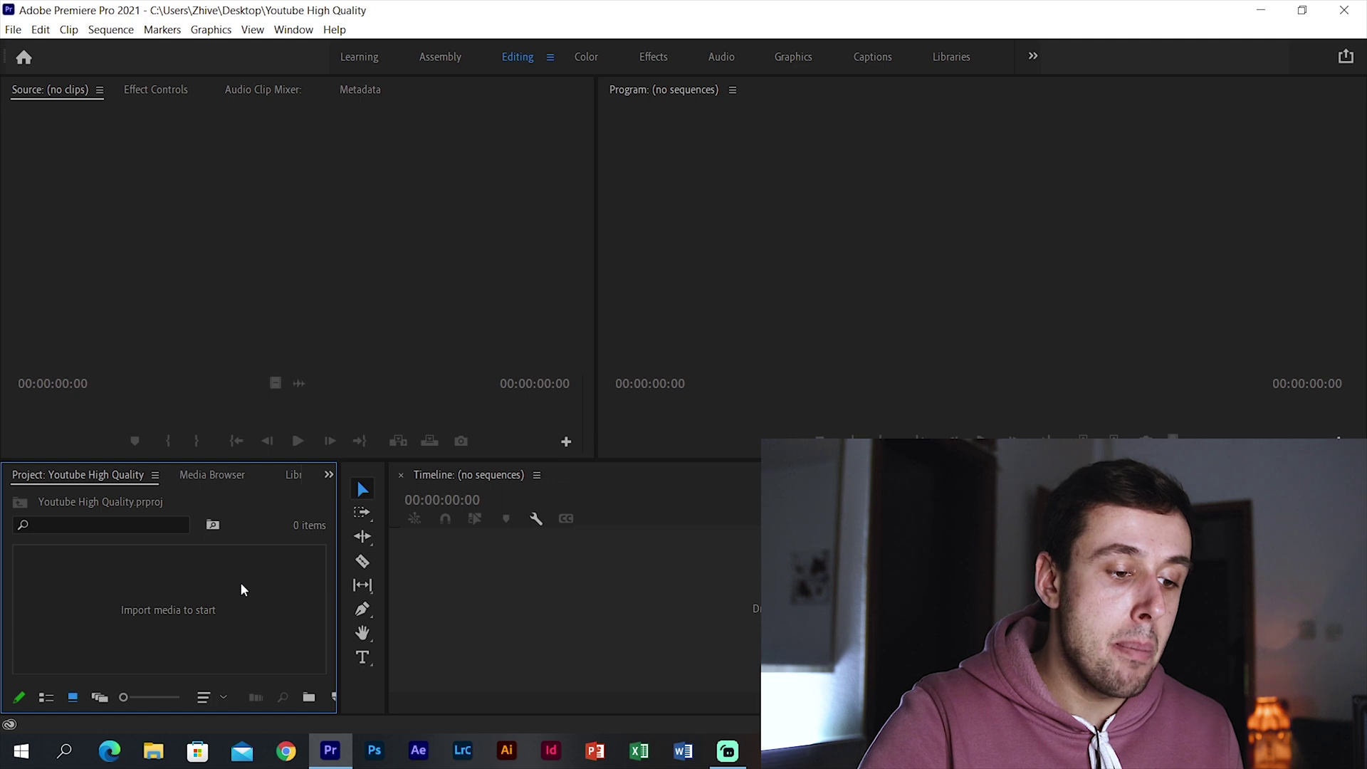
right_click(240, 583)
mouse_move(357, 373)
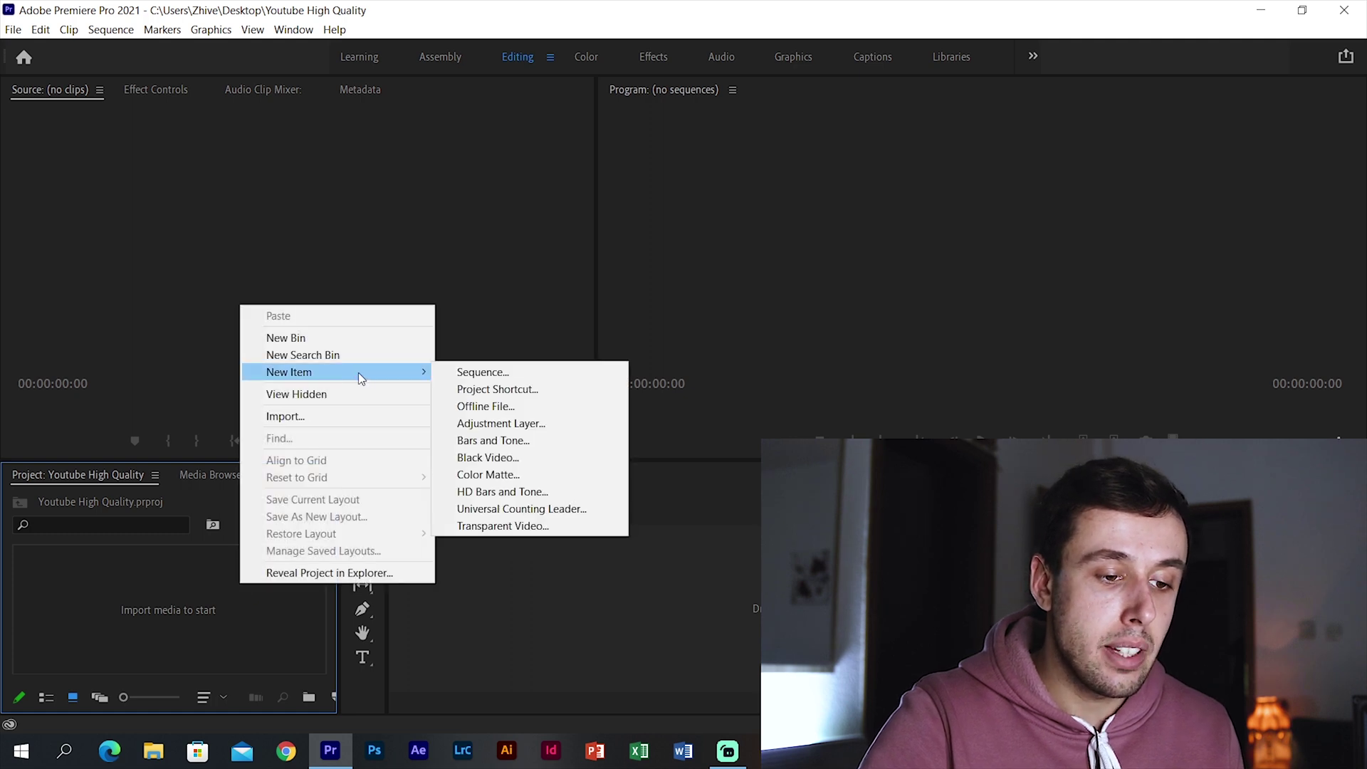
left_click(493, 371)
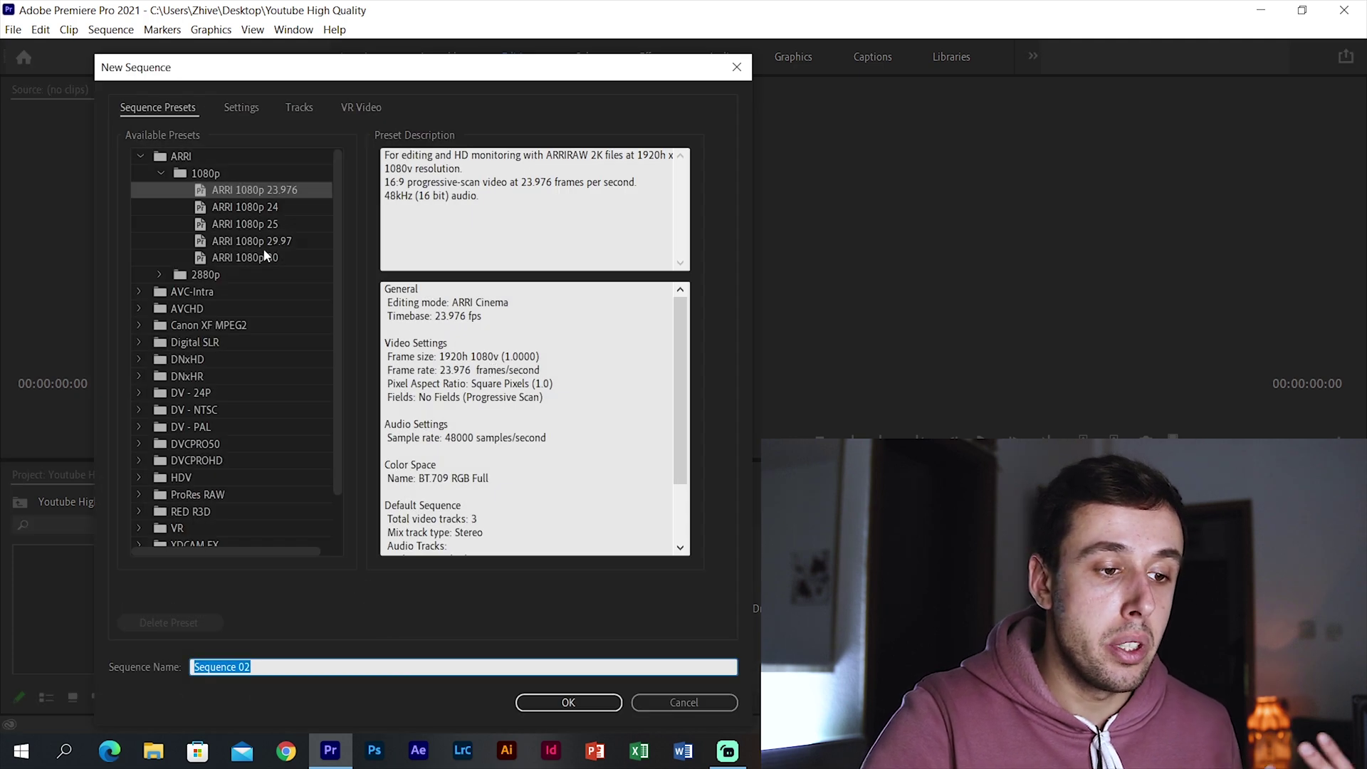
- Pick the AVCHD 1080p25 preset and show its Settings tab
left_click(139, 156)
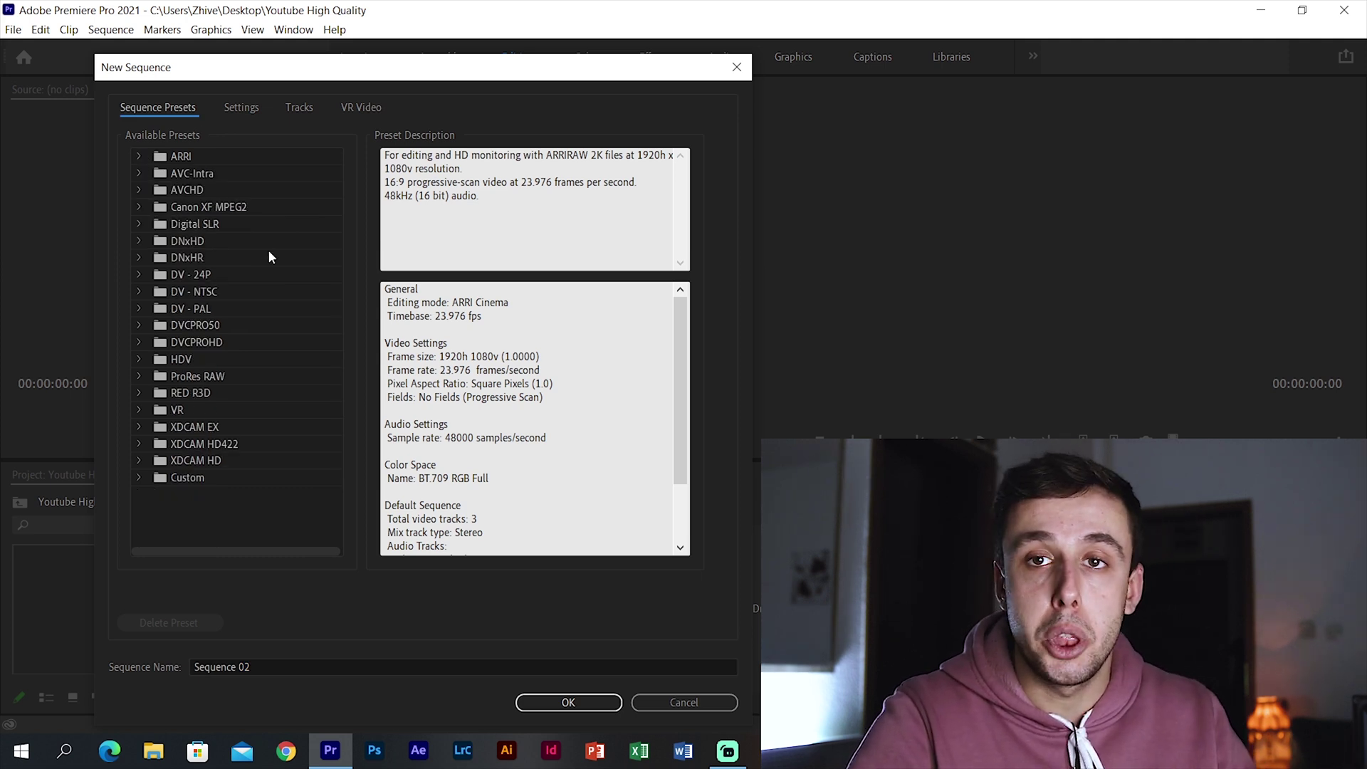
left_click(139, 190)
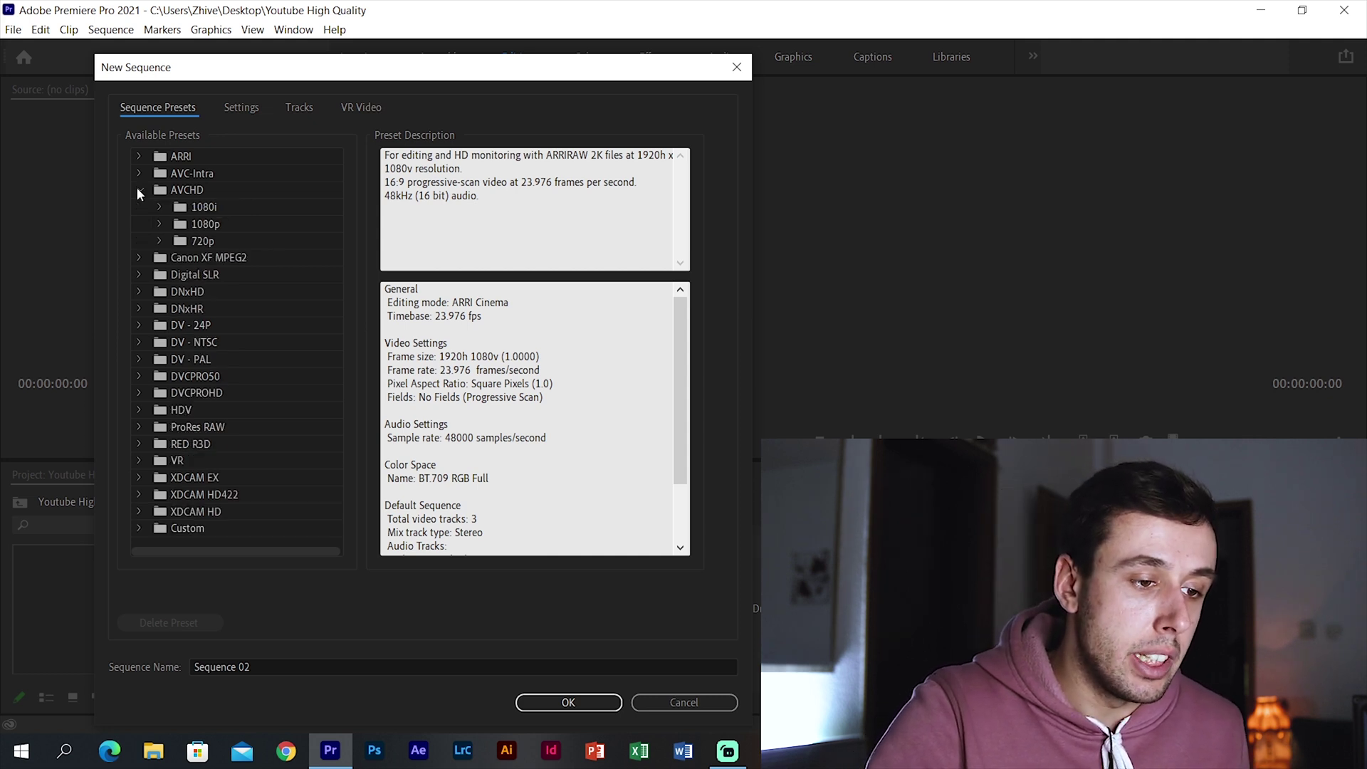
left_click(158, 224)
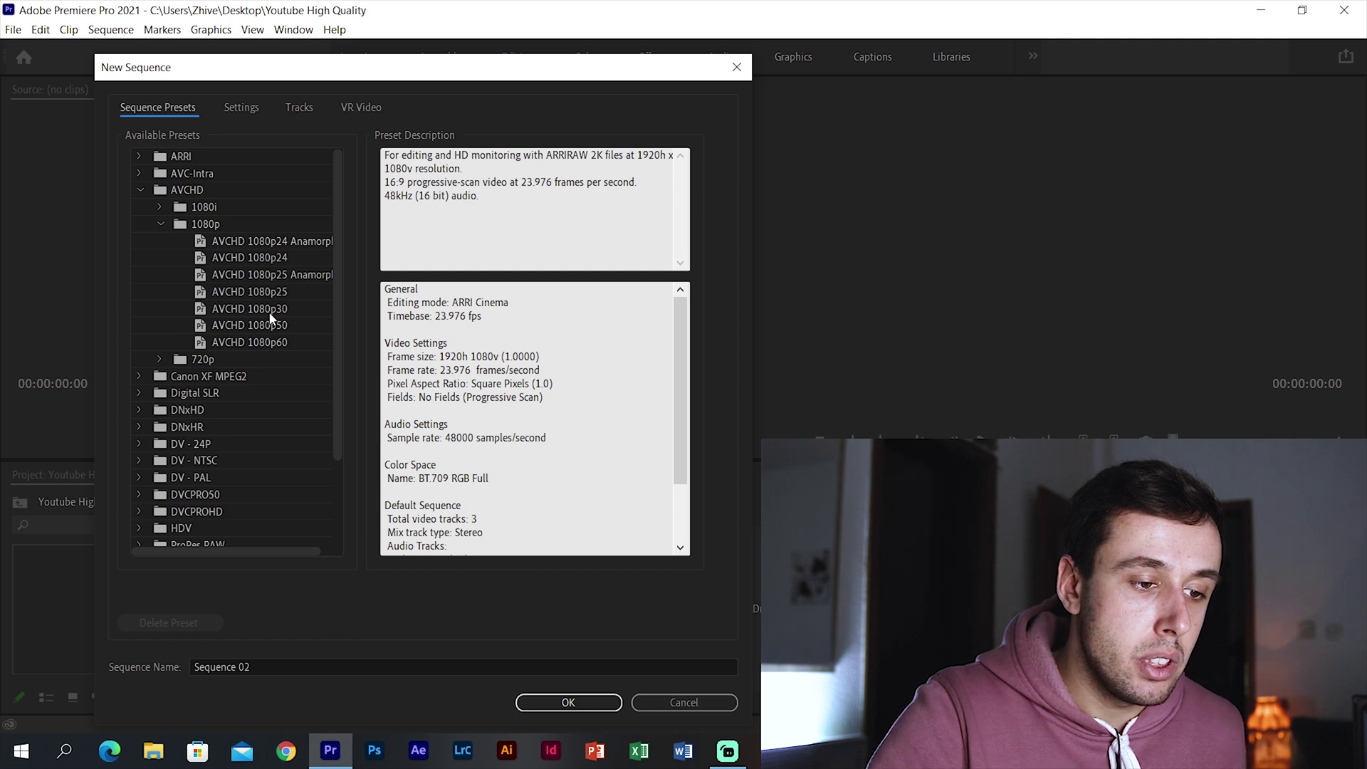
left_click(271, 292)
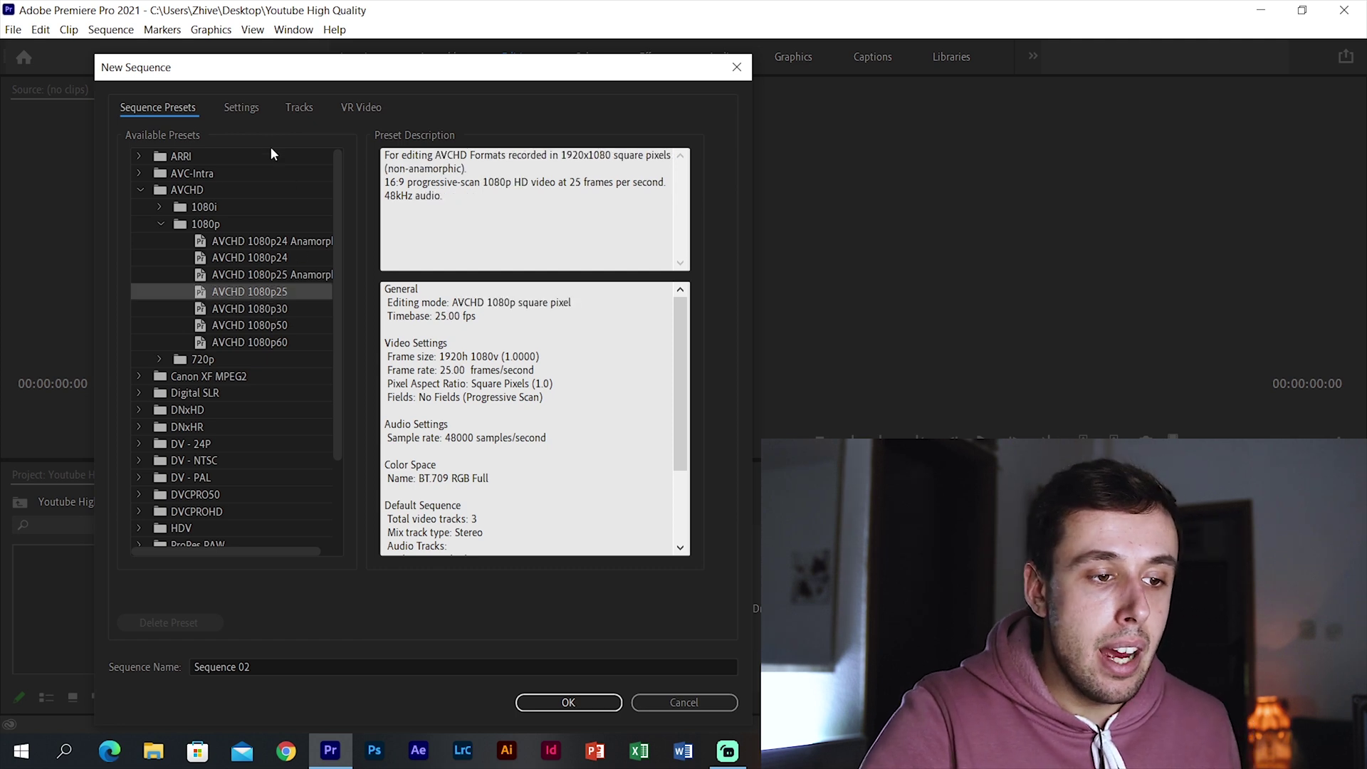
left_click(245, 110)
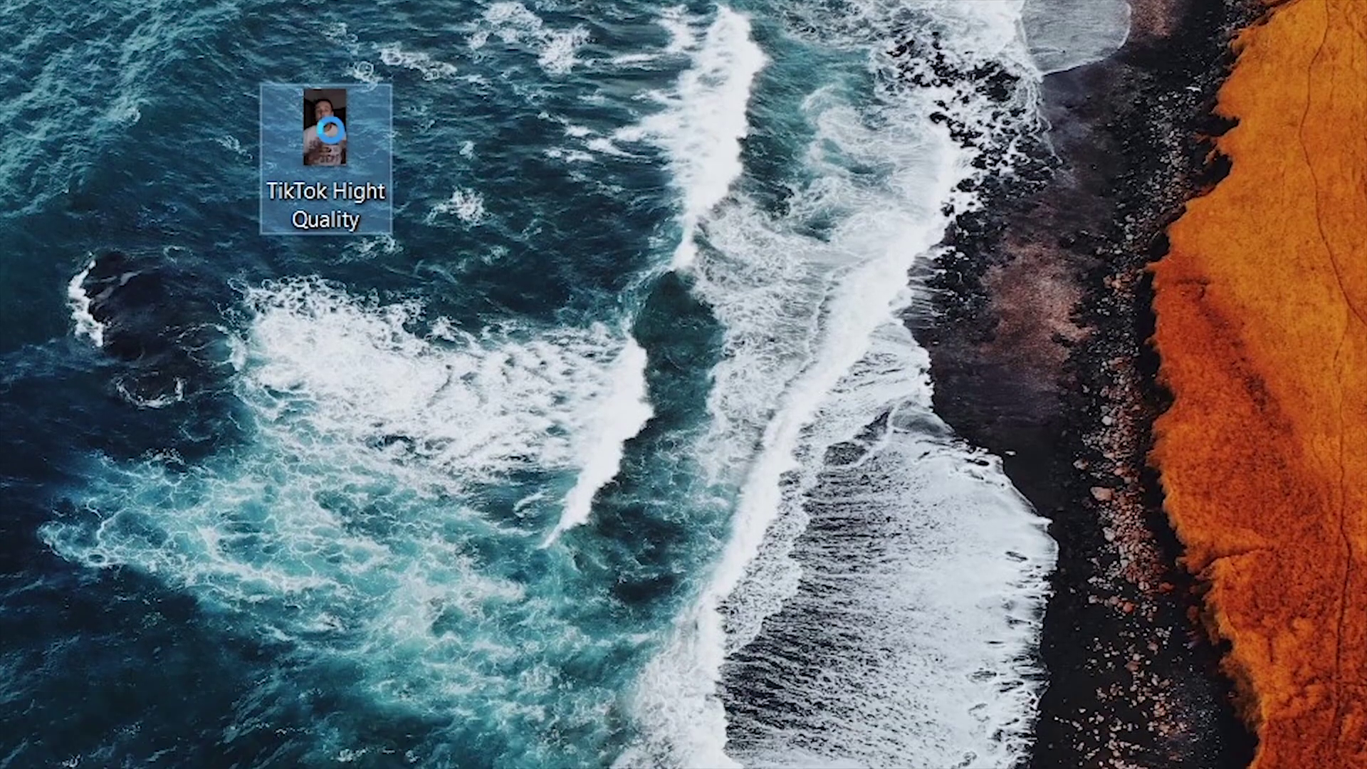
- Show the Details tab of the TikTok Hight Quality file's Properties
right_click(329, 212)
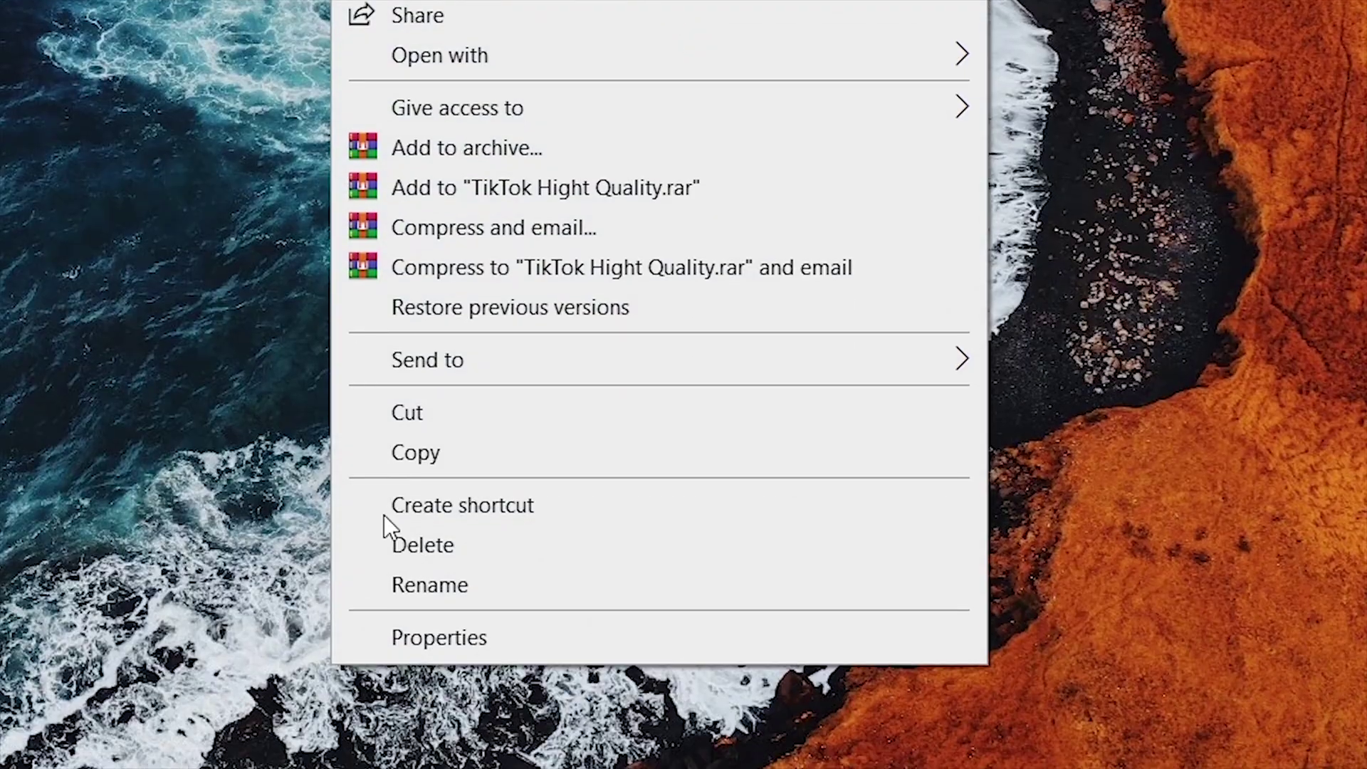
left_click(443, 636)
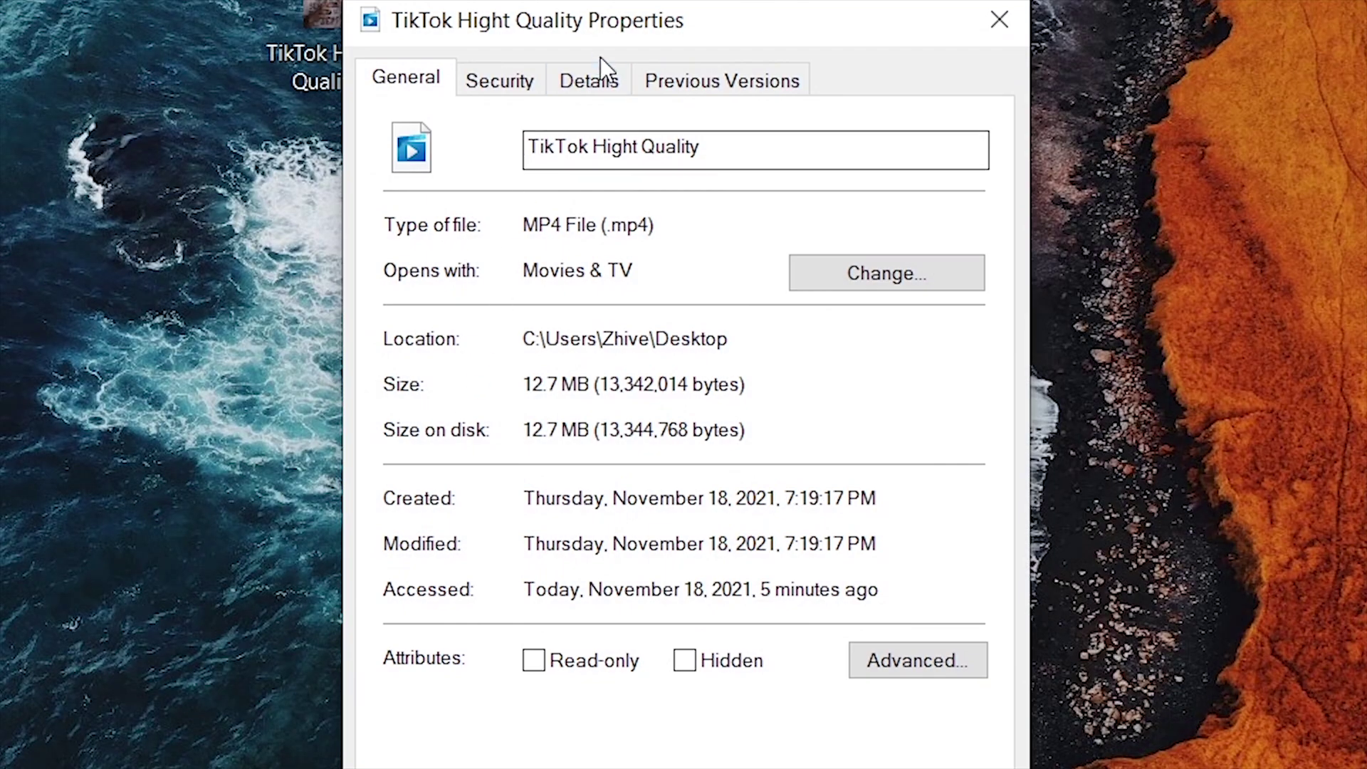
left_click(624, 75)
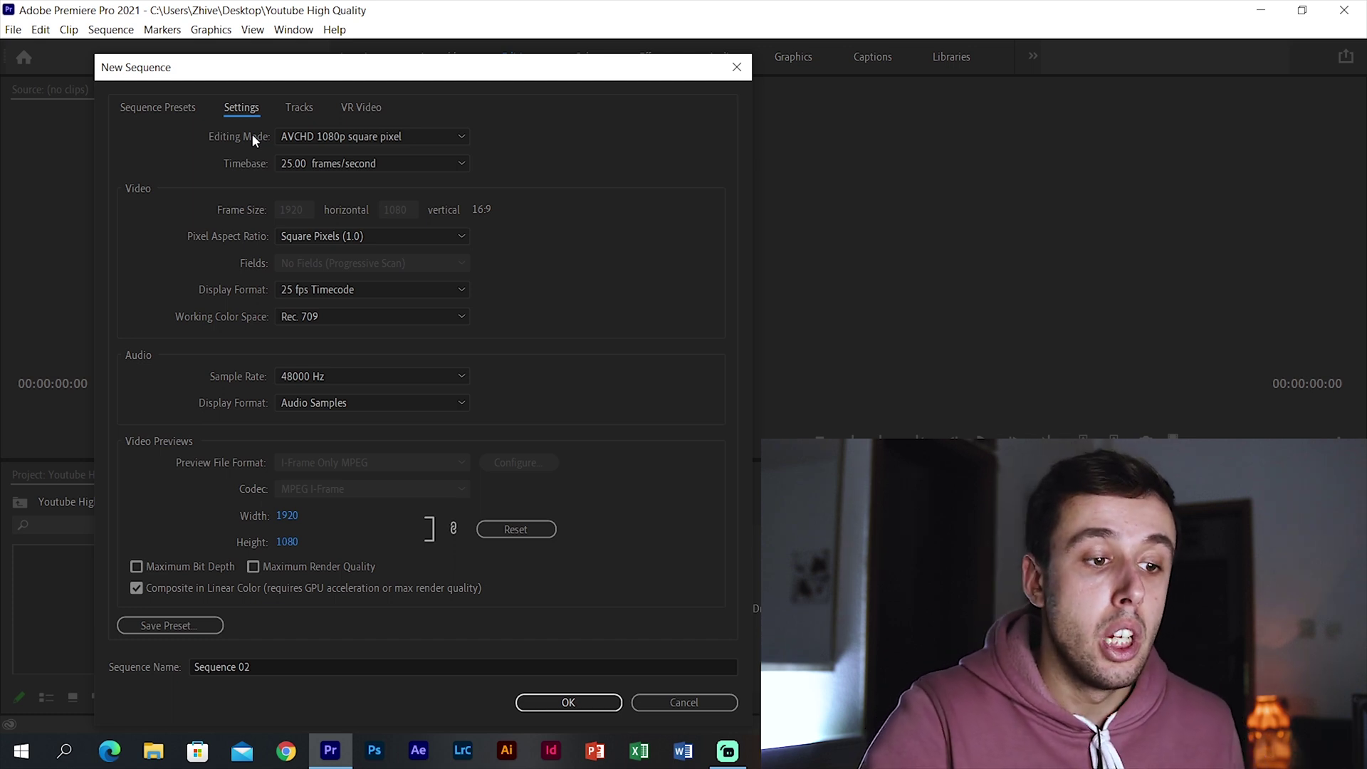
- Switch Editing Mode to Custom and enable Maximum Bit Depth and Maximum Render Quality, accepting both warnings
left_click(411, 135)
scroll(391, 238, "up", 5)
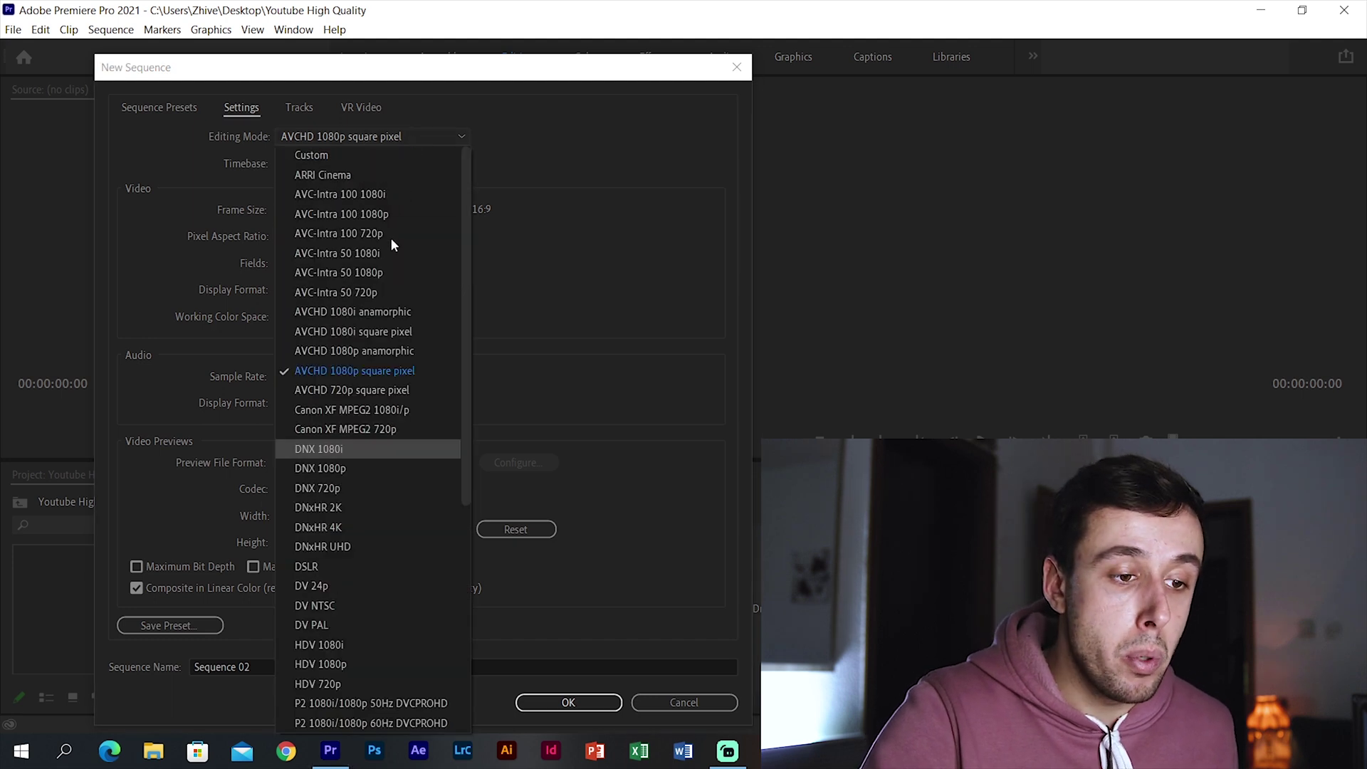
left_click(331, 154)
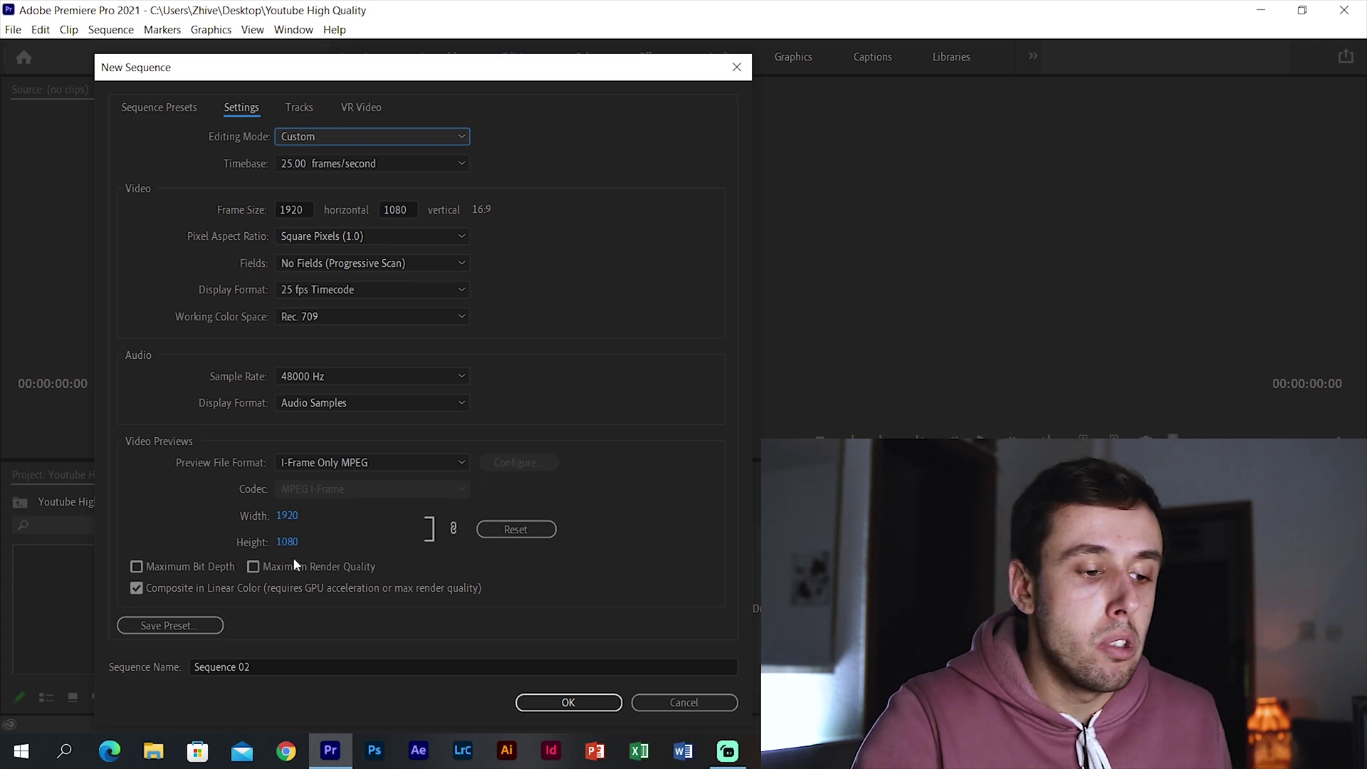
left_click(136, 567)
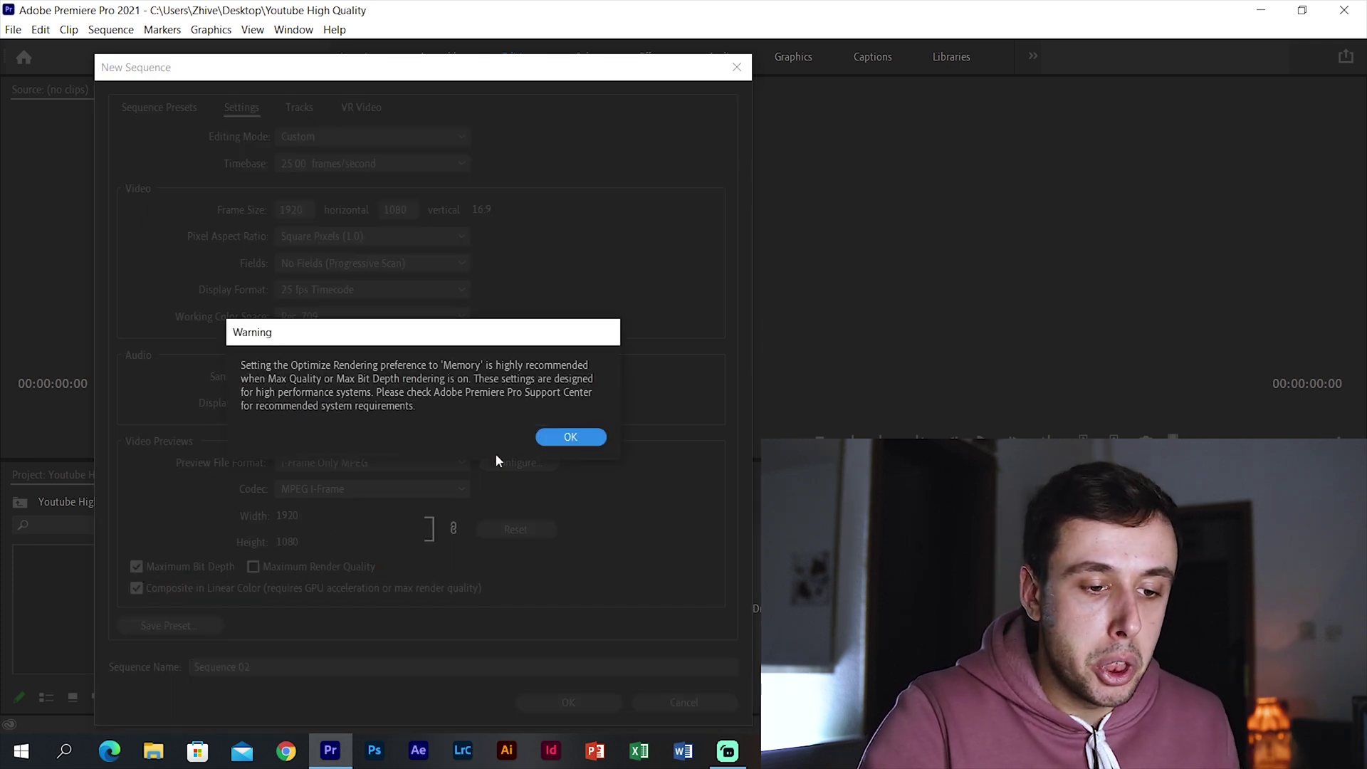
left_click(587, 439)
left_click(252, 567)
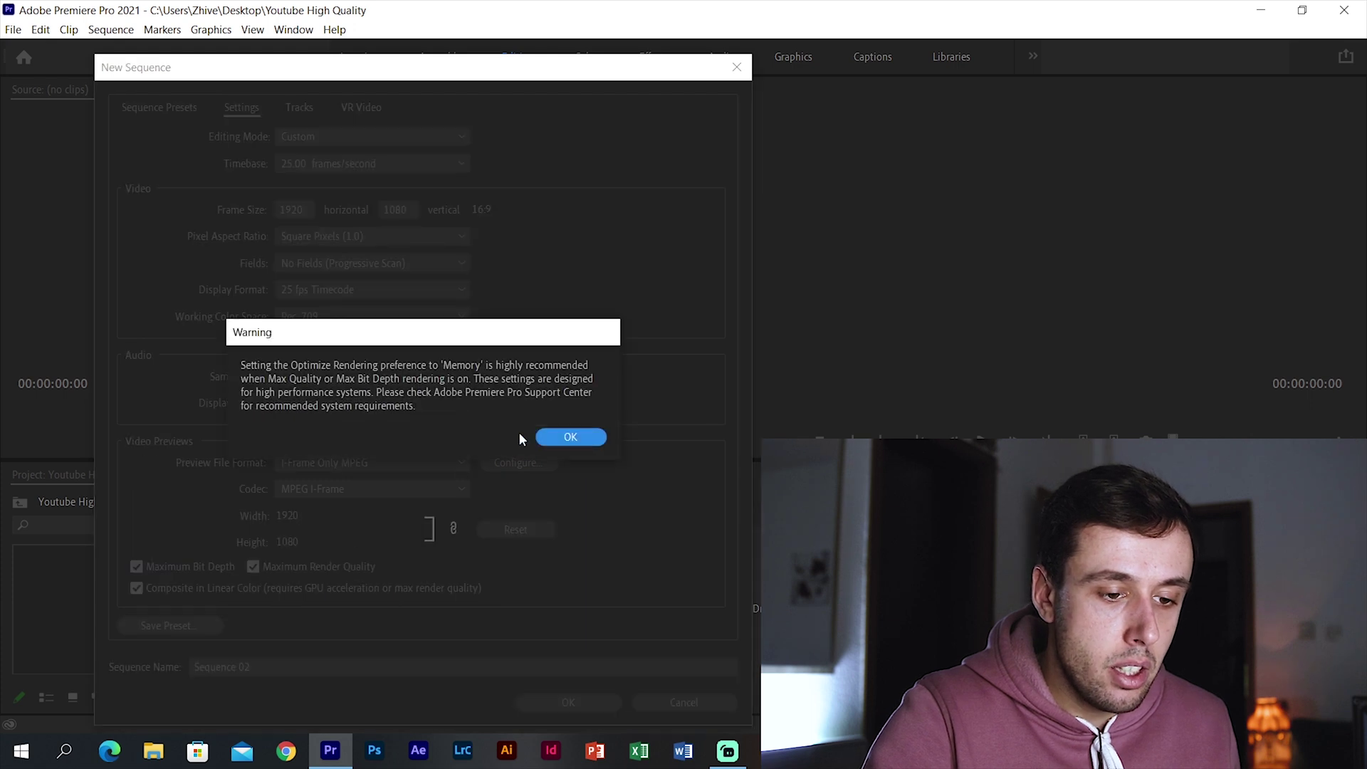
left_click(587, 439)
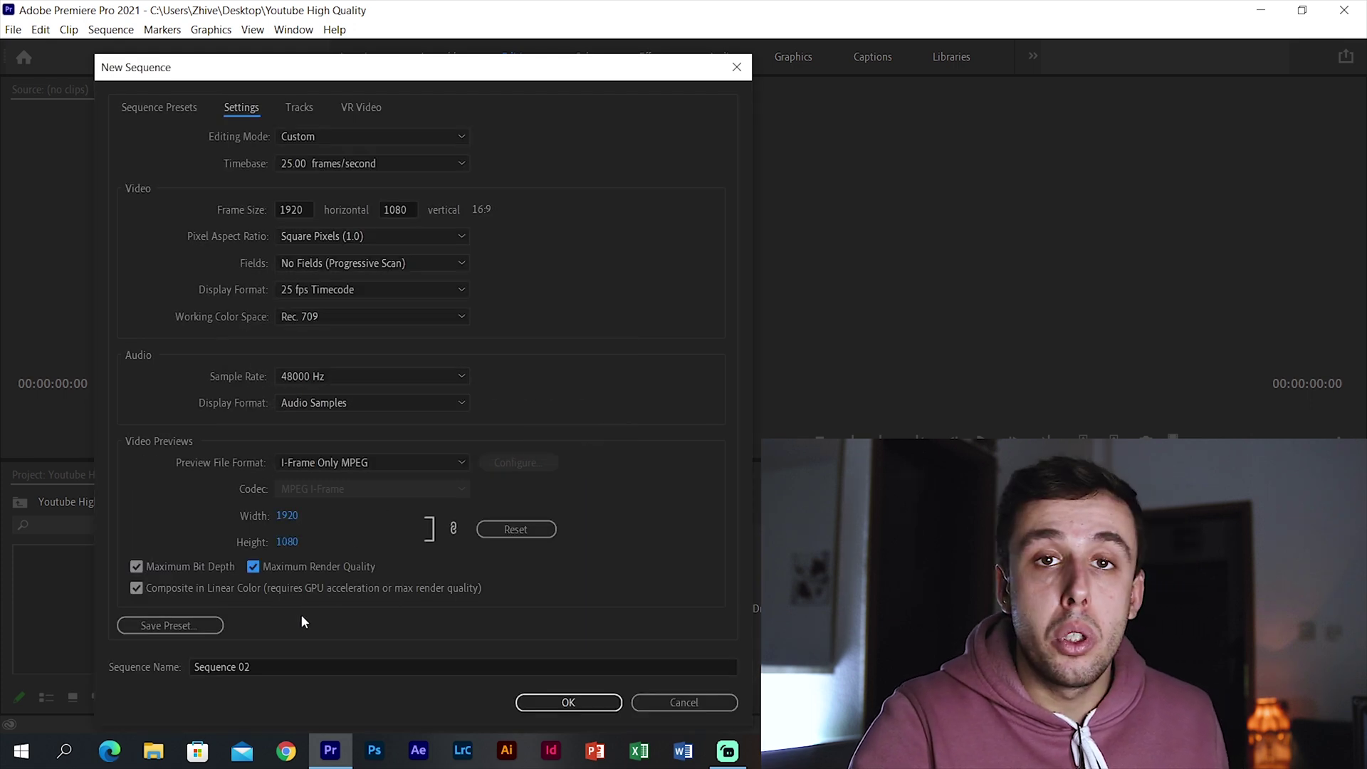
- Save the settings as preset 'Youtube' and create the sequence 'Youtube High Quality'
left_click(188, 628)
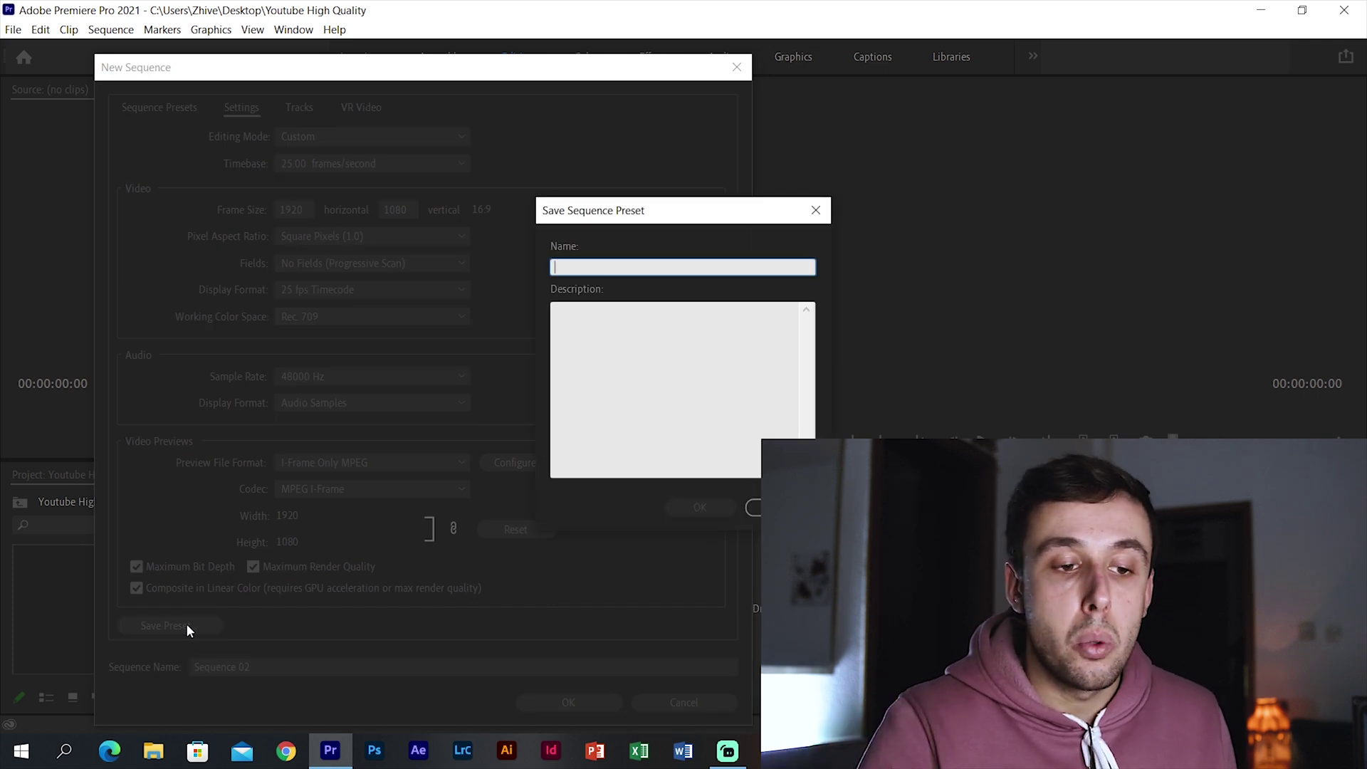
type("Yout")
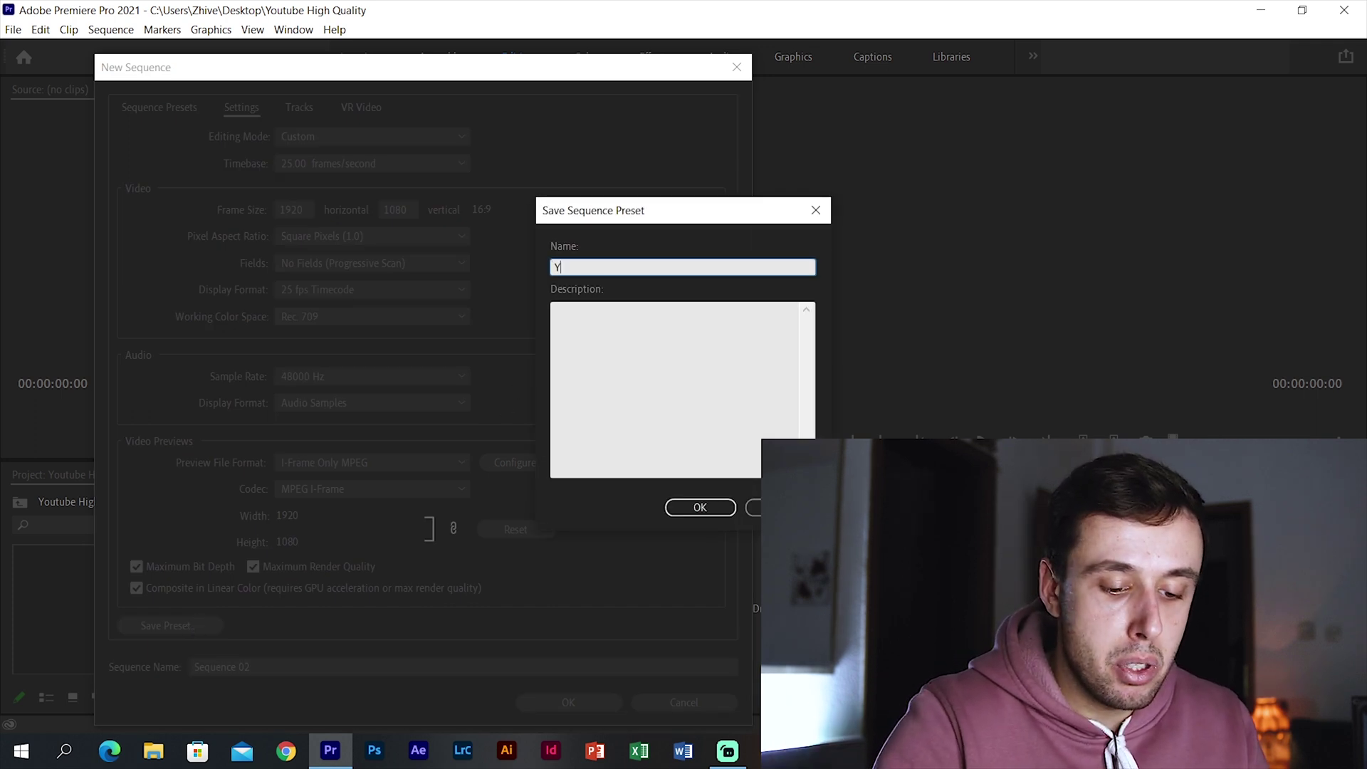
left_click(704, 506)
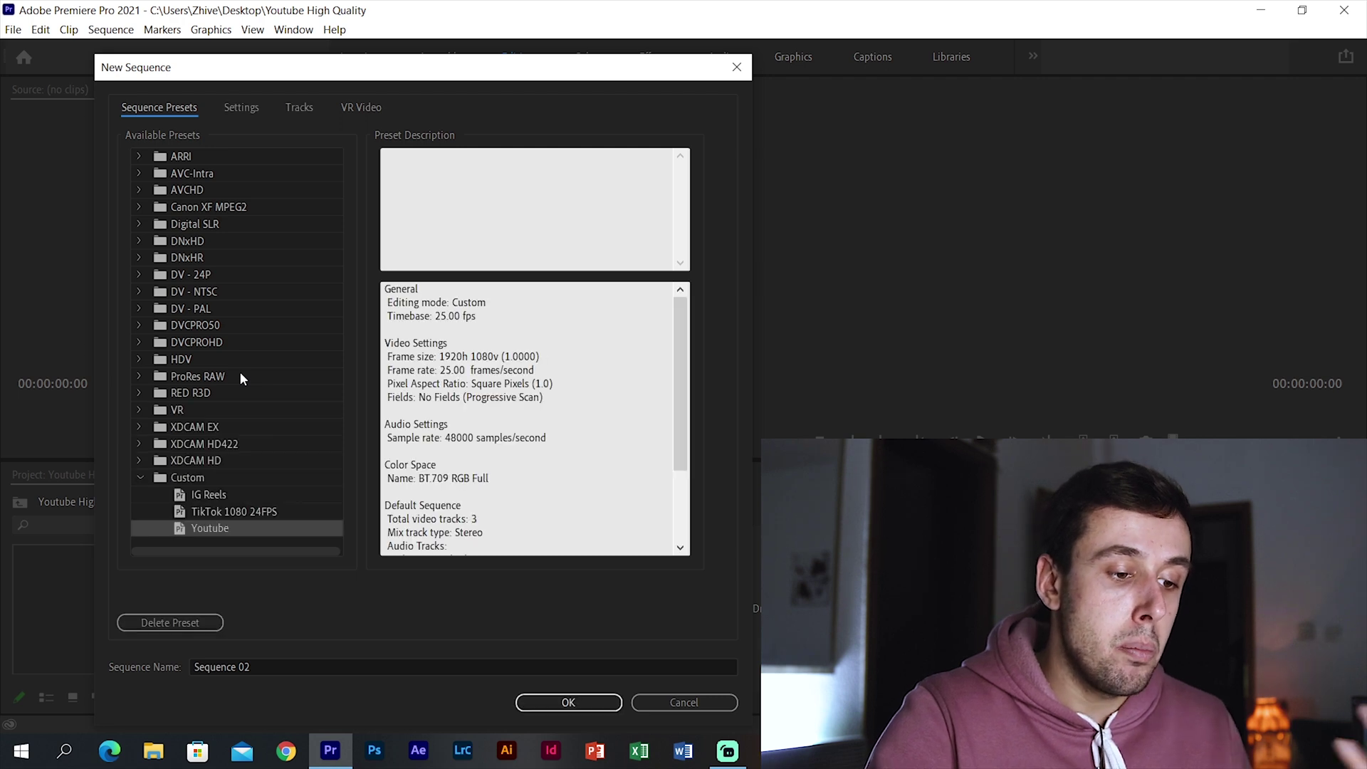
left_click(262, 664)
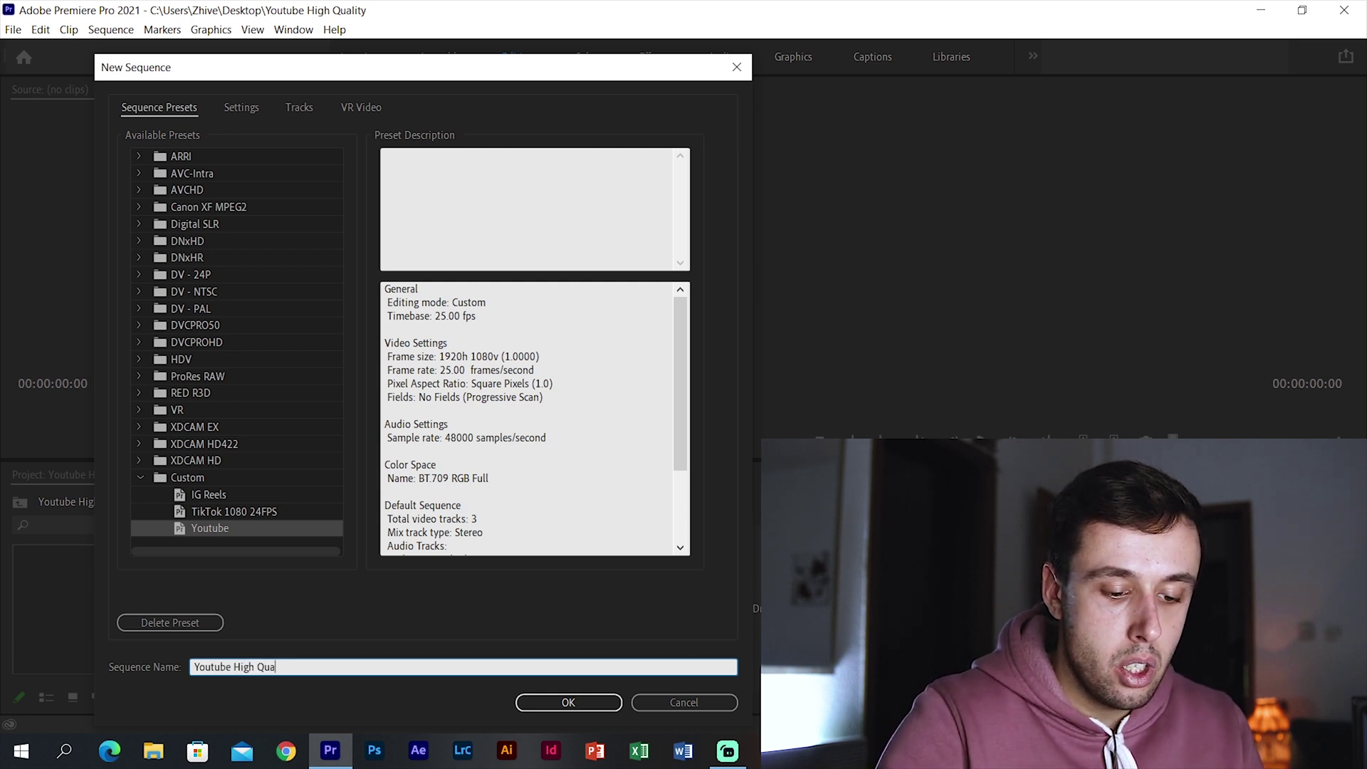
left_click(568, 702)
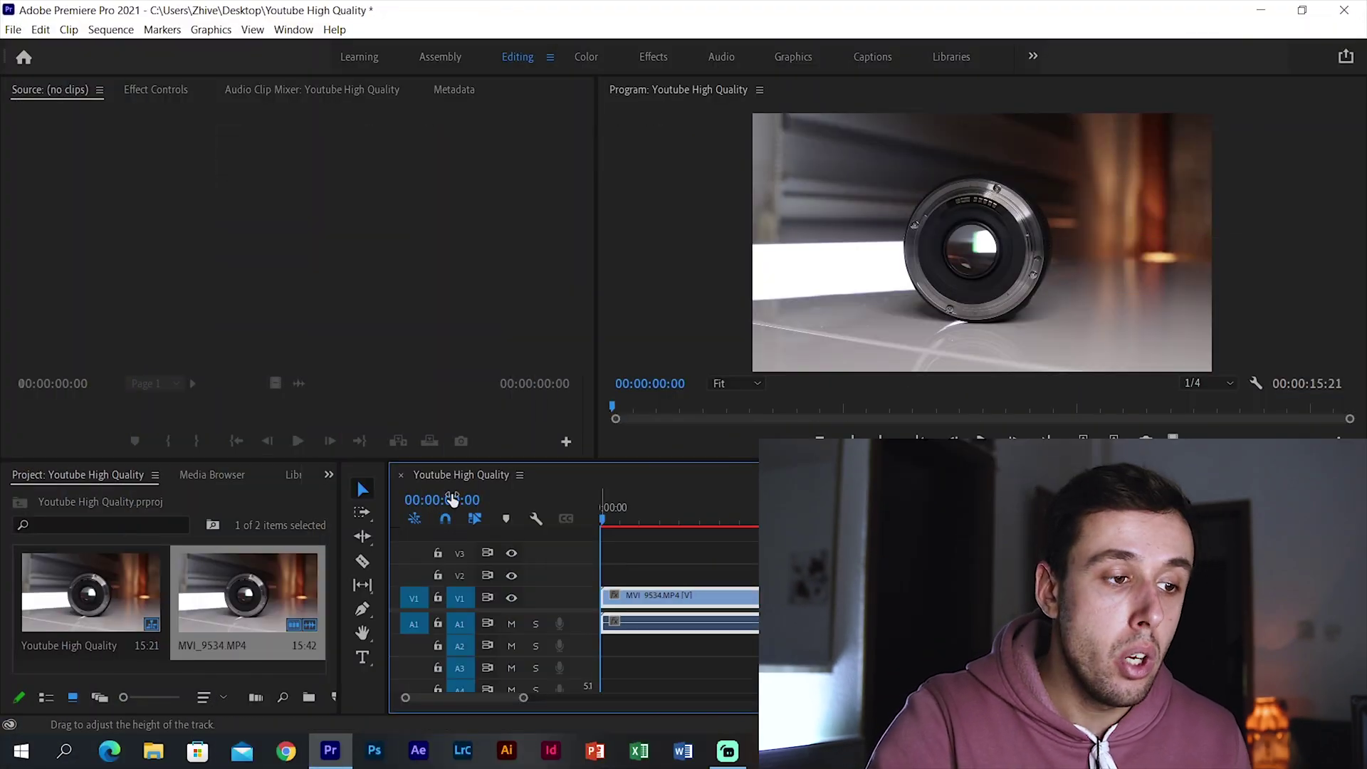
- Open File > Export > Media, keeping H.264 with the Match Source - High bitrate preset
left_click(13, 30)
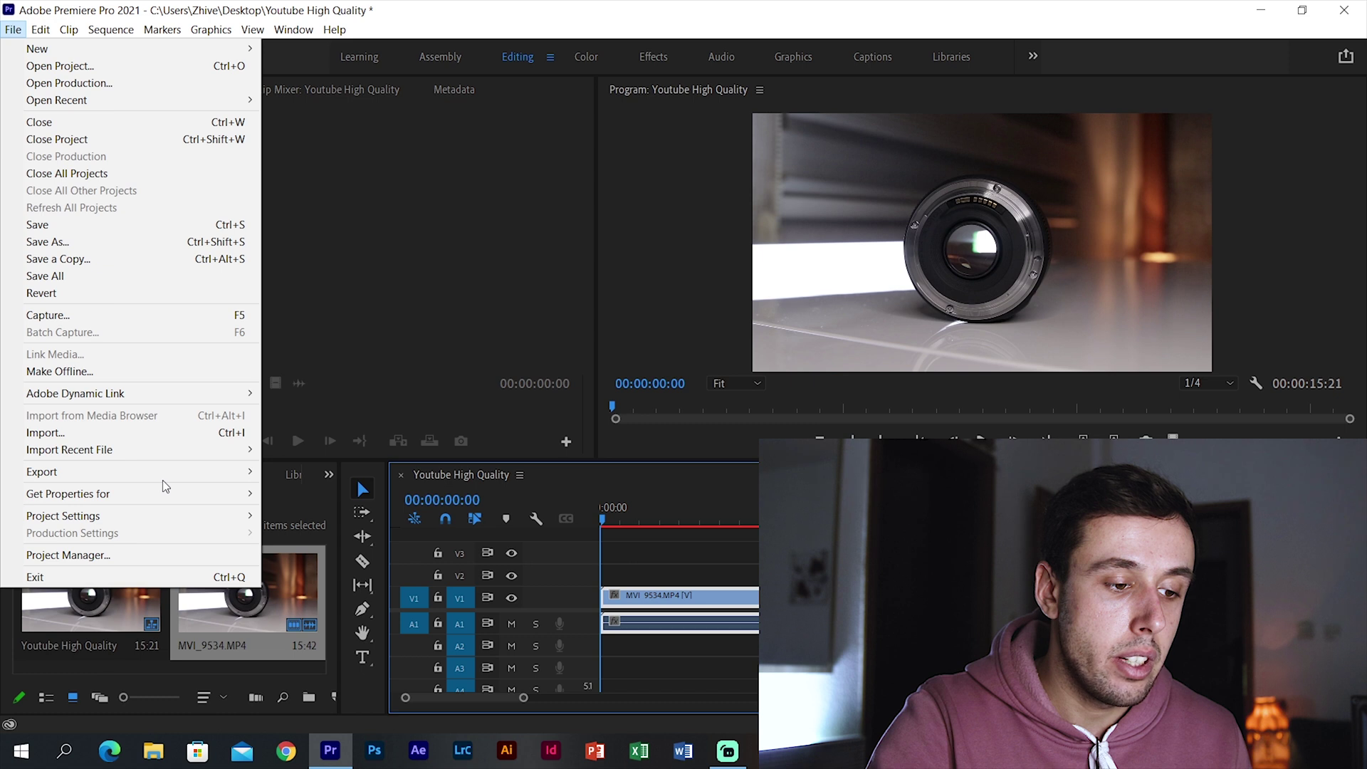
mouse_move(194, 472)
left_click(276, 475)
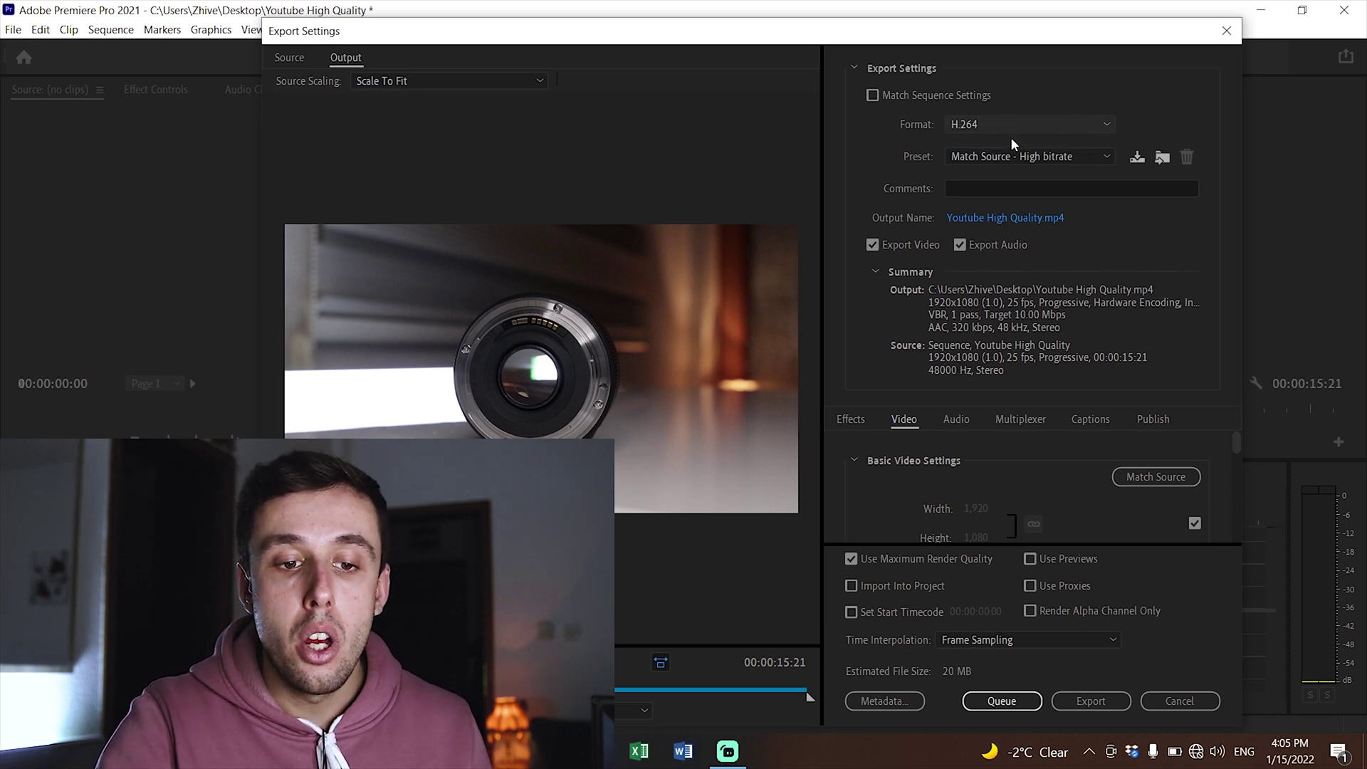
left_click(1033, 156)
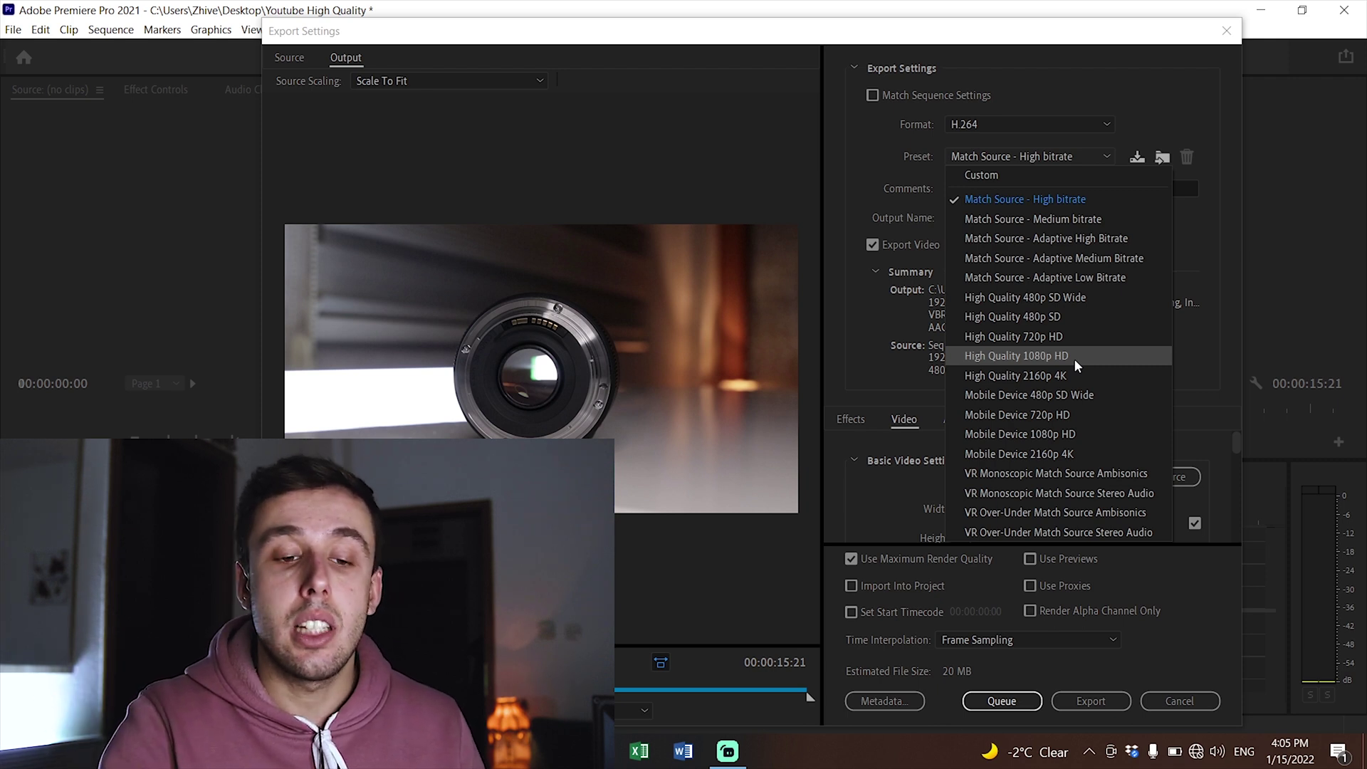
left_click(1088, 156)
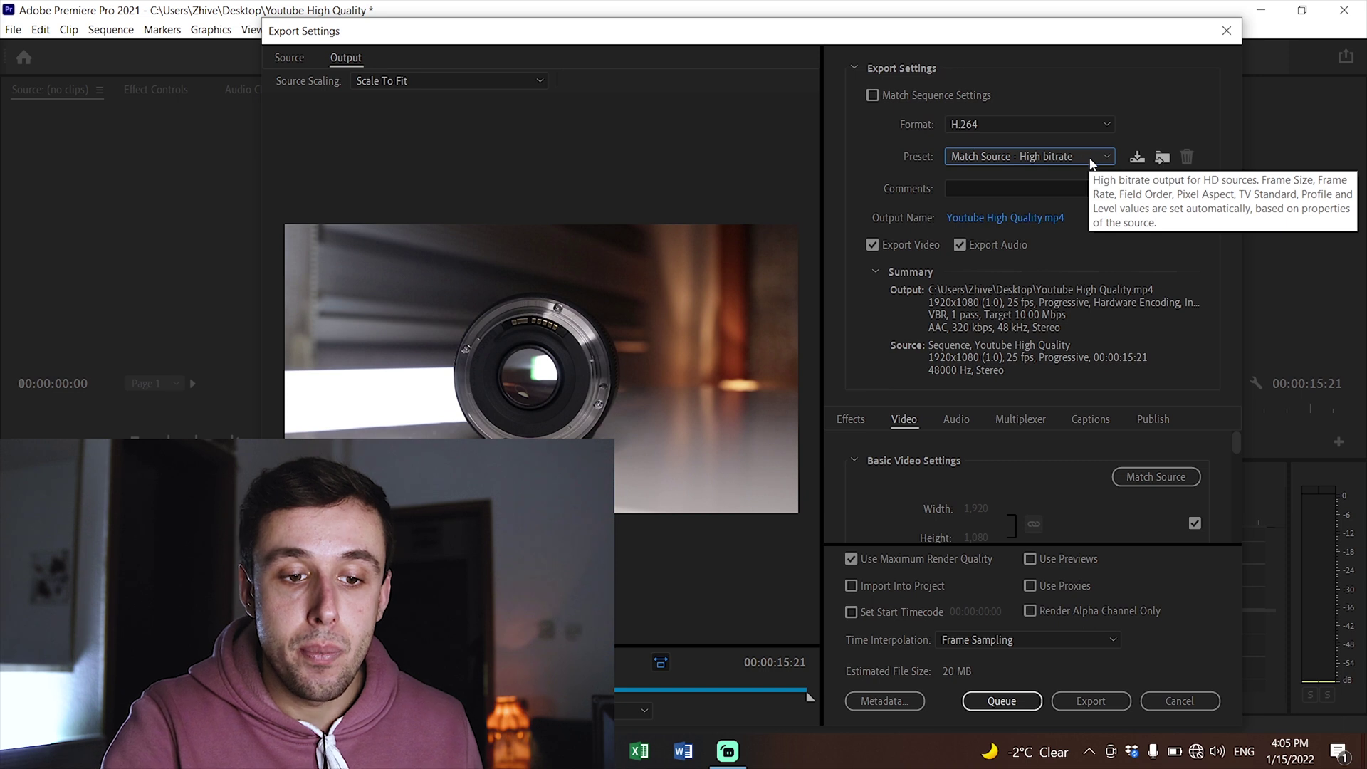
- Save the export output into the High Quality Youtube Video folder
left_click(1022, 221)
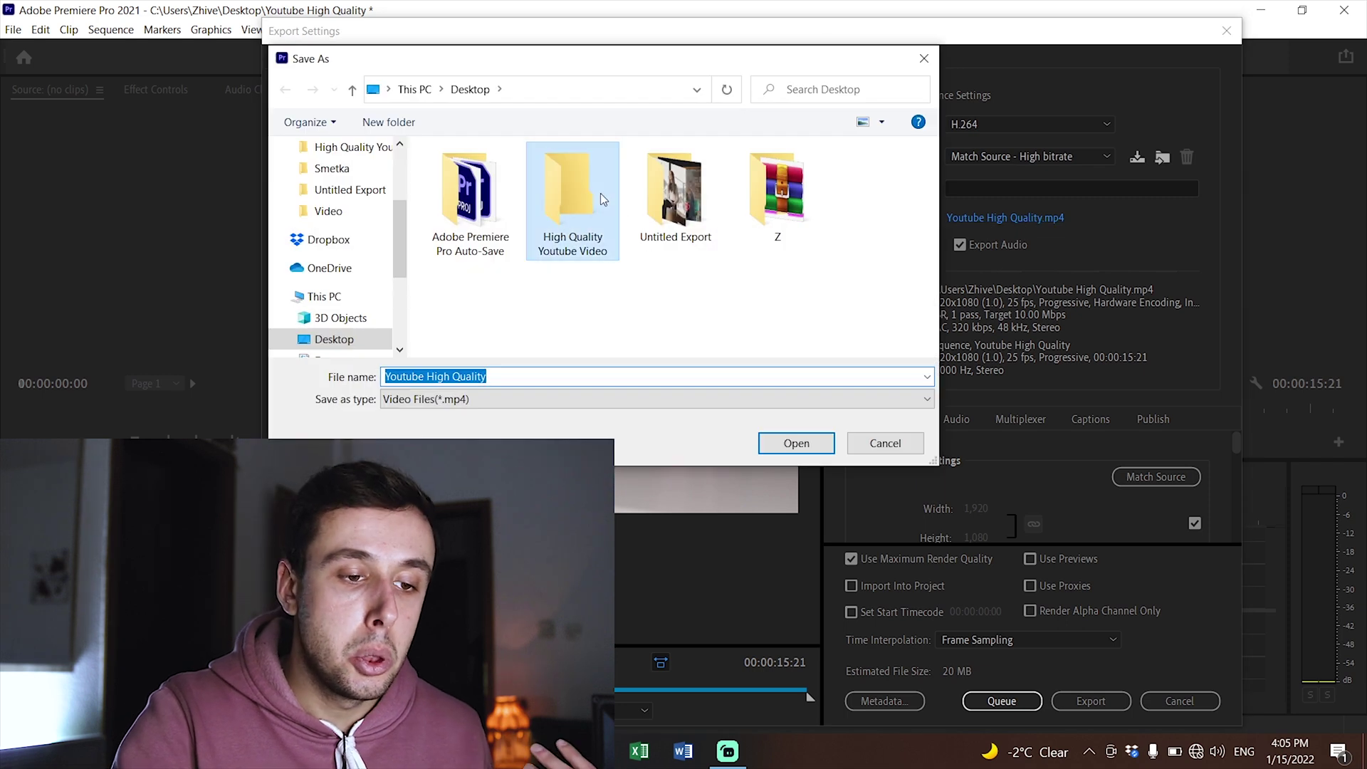
double_click(600, 194)
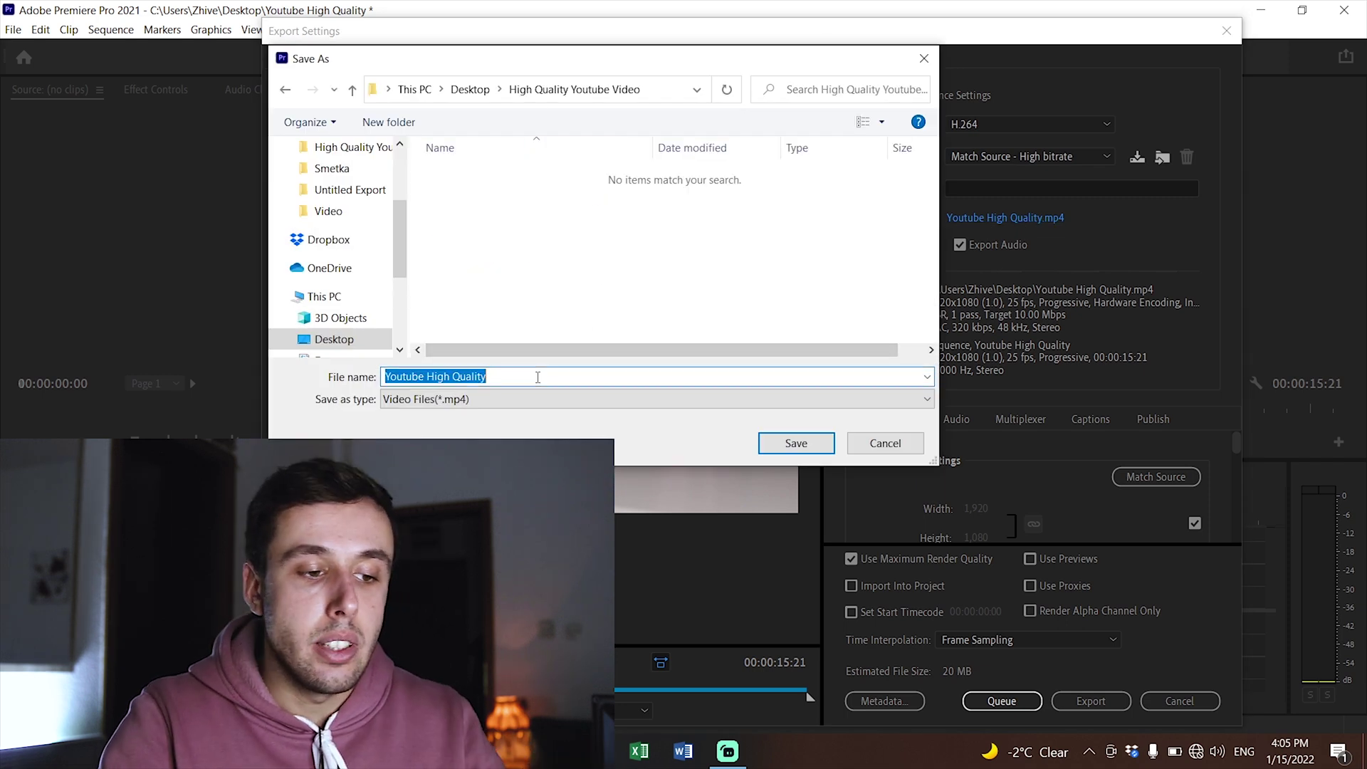
left_click(825, 445)
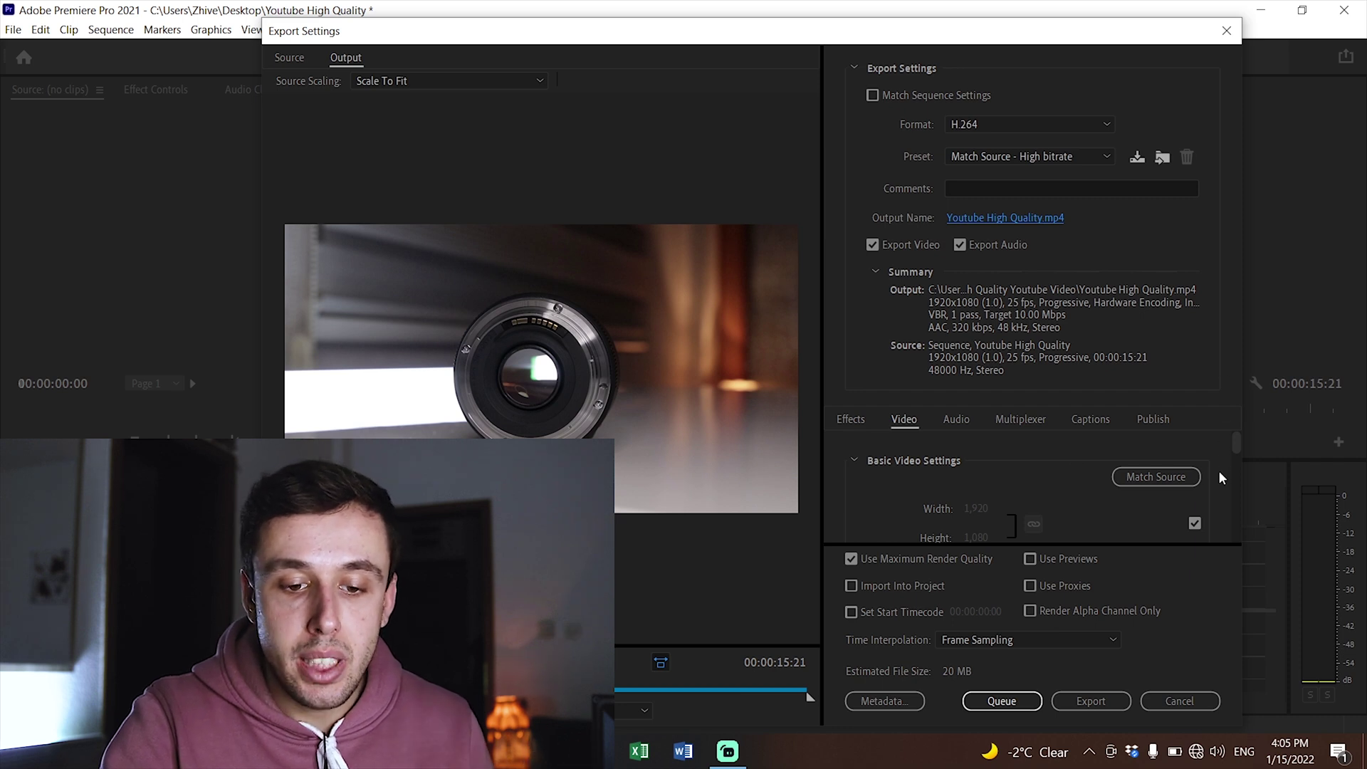
- Keep width, height and frame rate matched to source and enable Render at Maximum Depth
scroll(1219, 470, "down", 1)
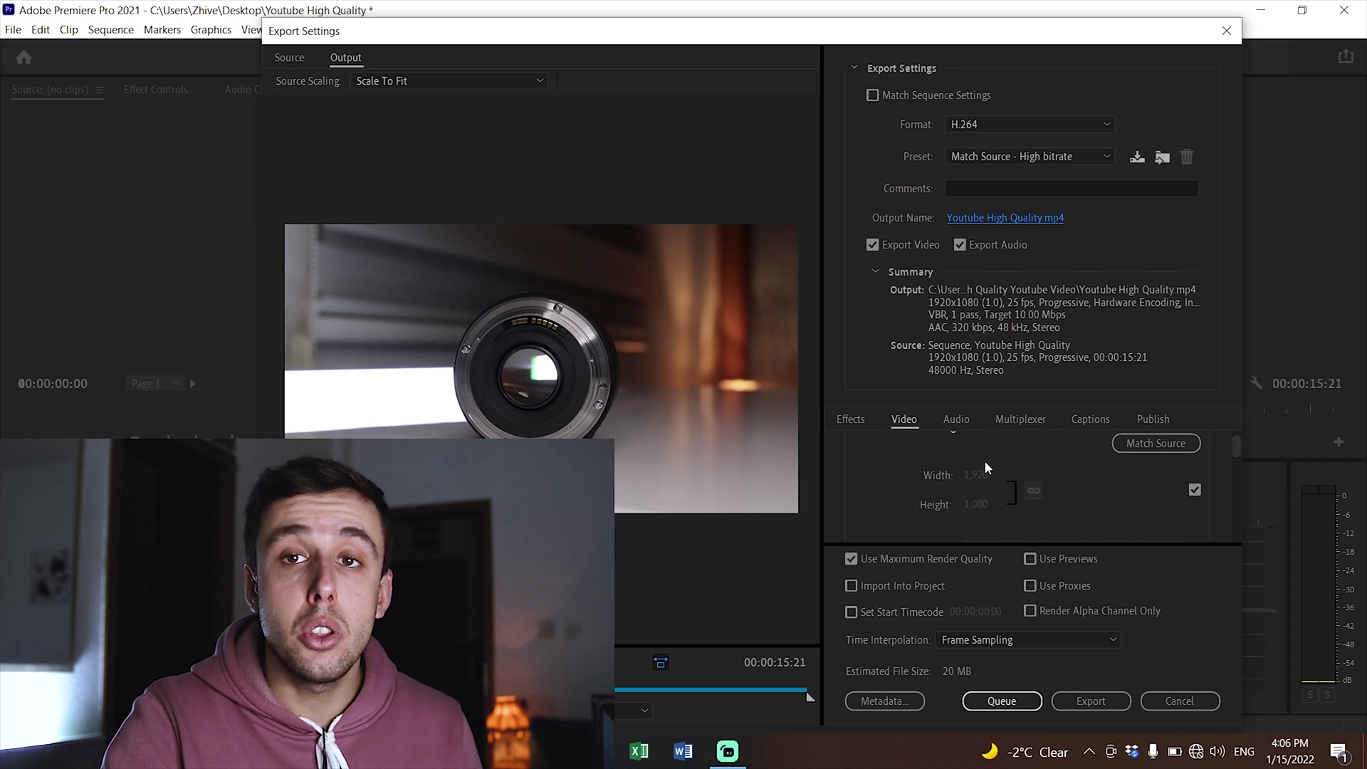
left_click(1197, 490)
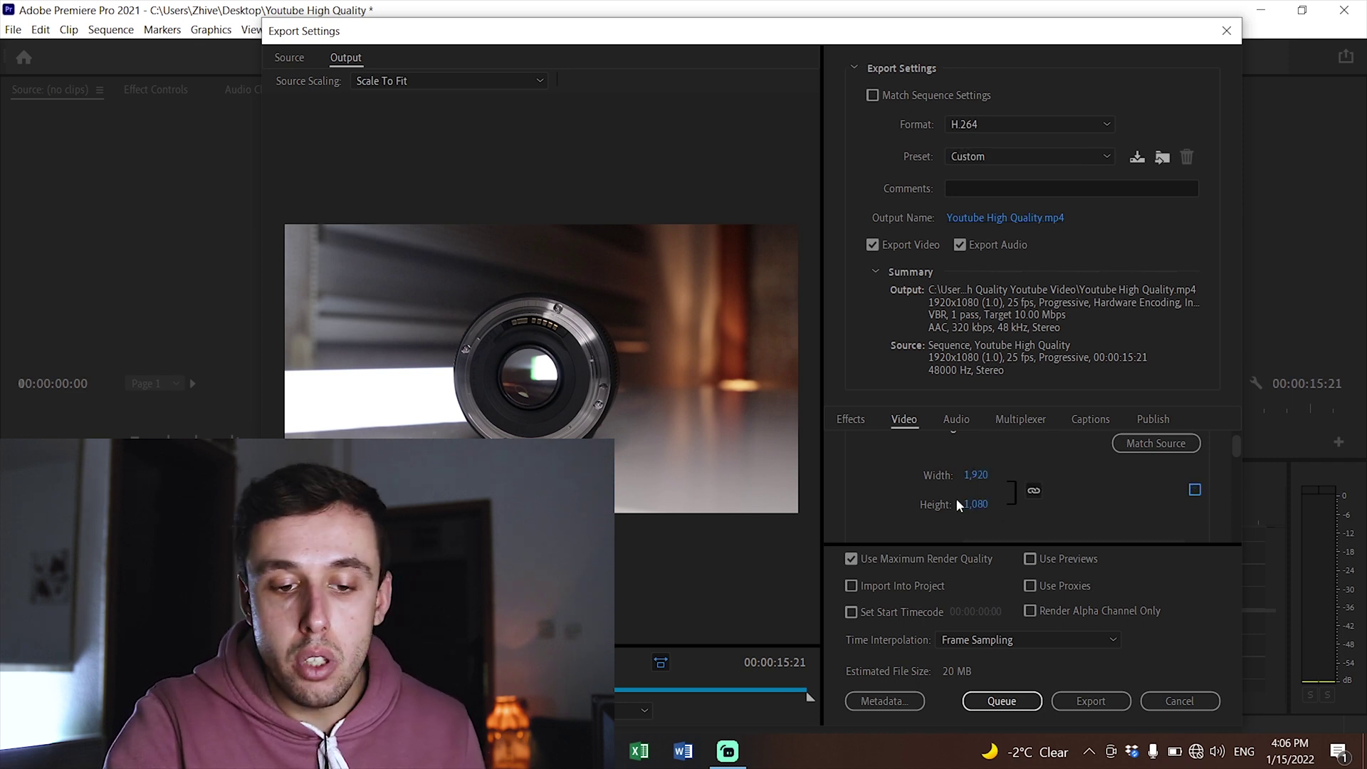
left_click(1195, 491)
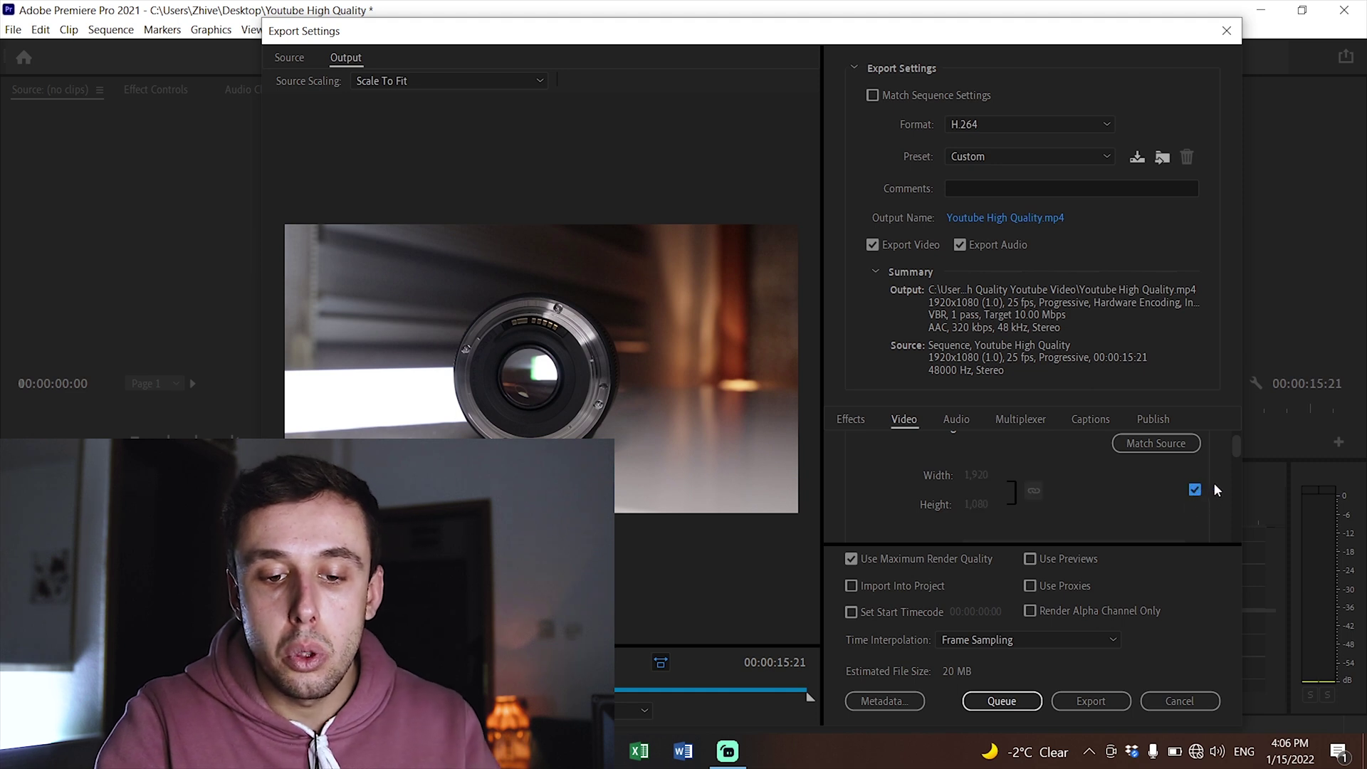
scroll(1219, 472, "down", 2)
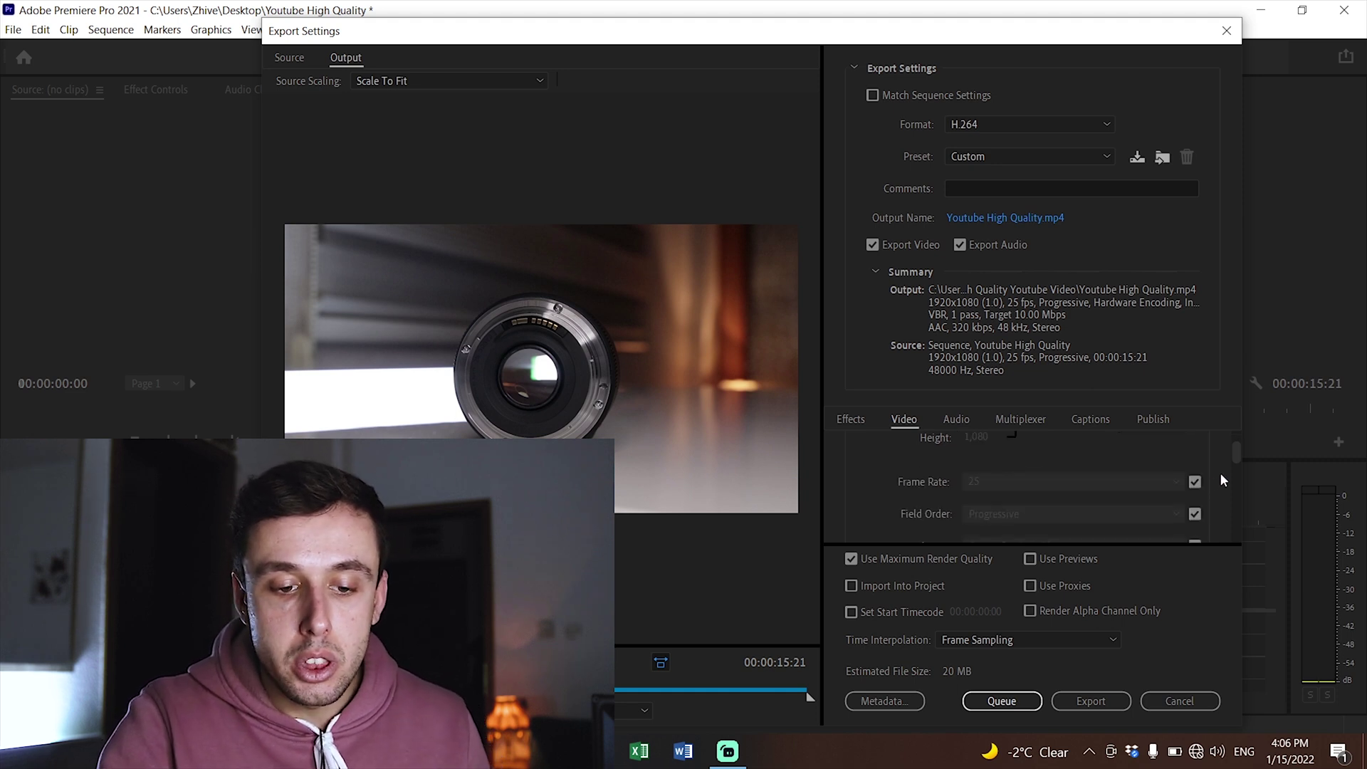
scroll(1140, 473, "down", 1)
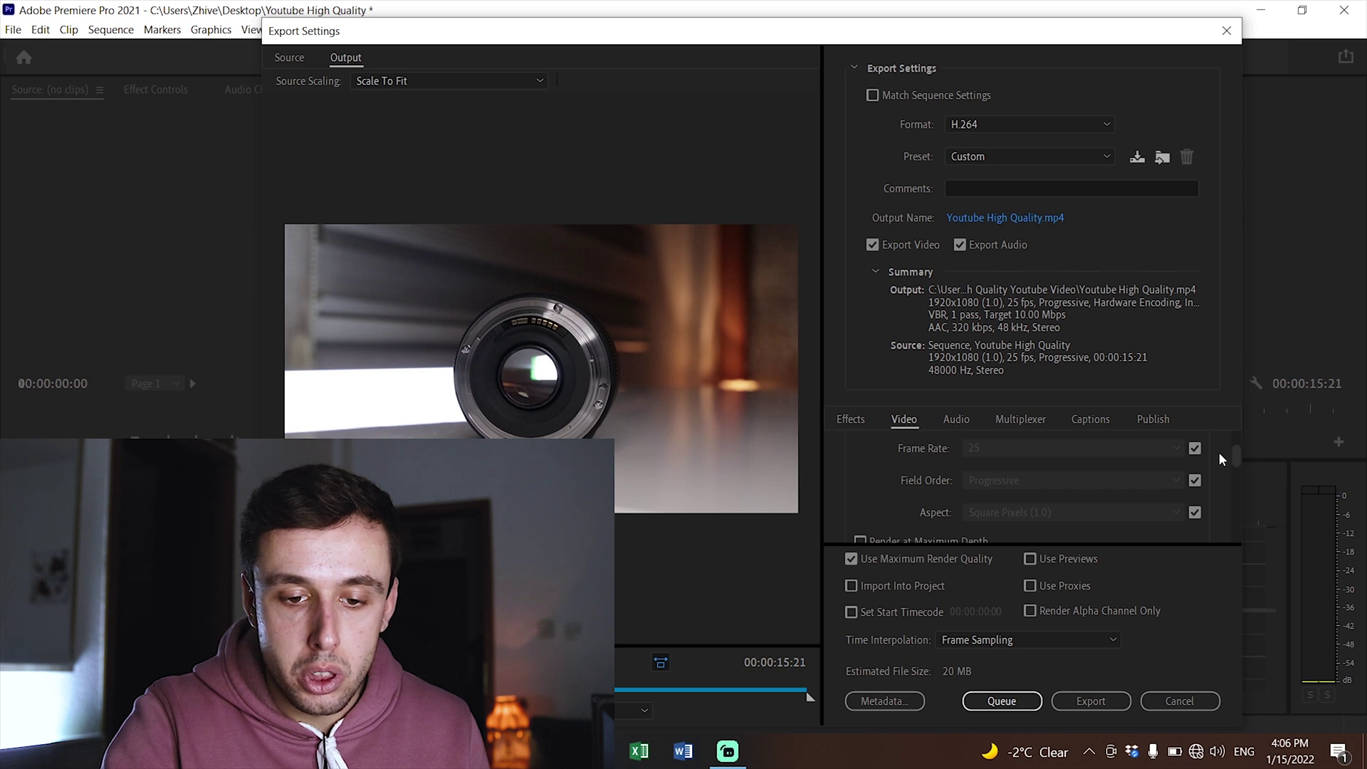
left_click(1196, 449)
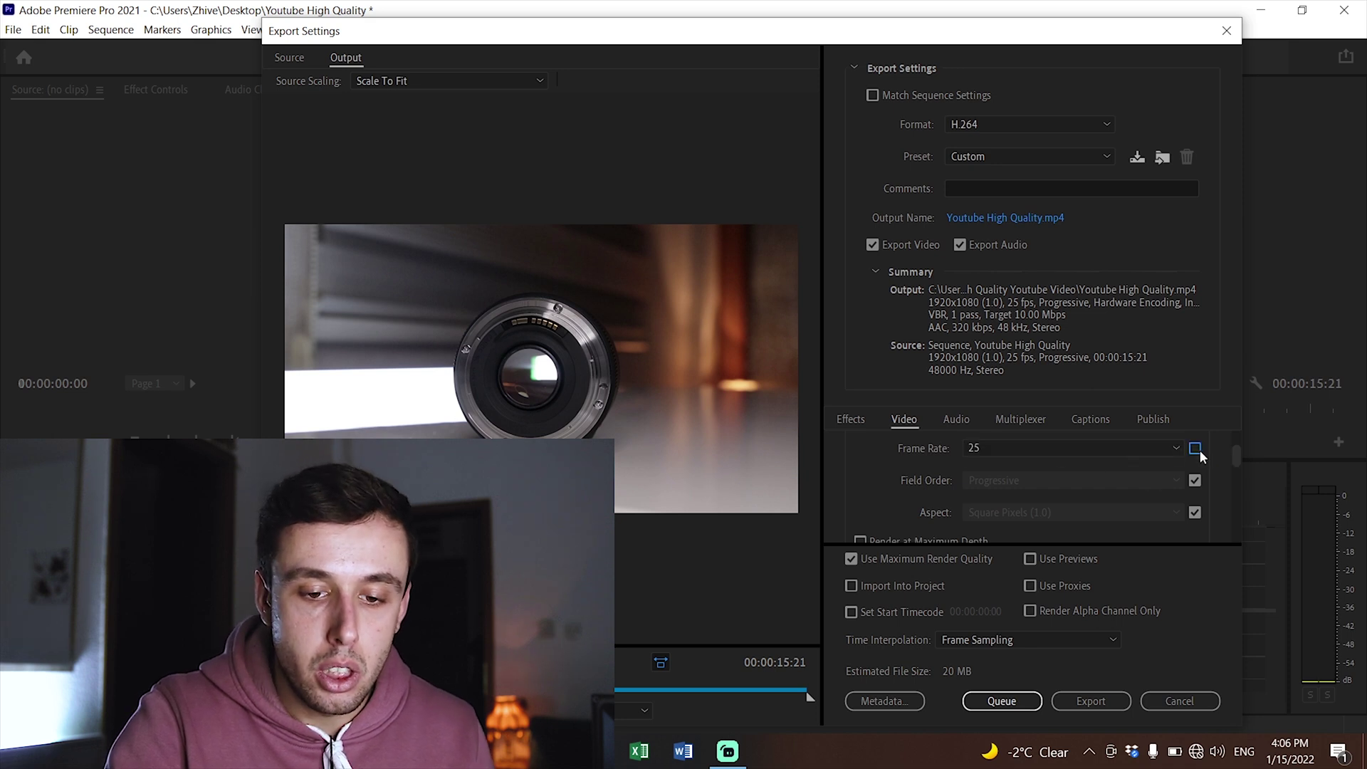
left_click(1198, 450)
scroll(1215, 462, "down", 1)
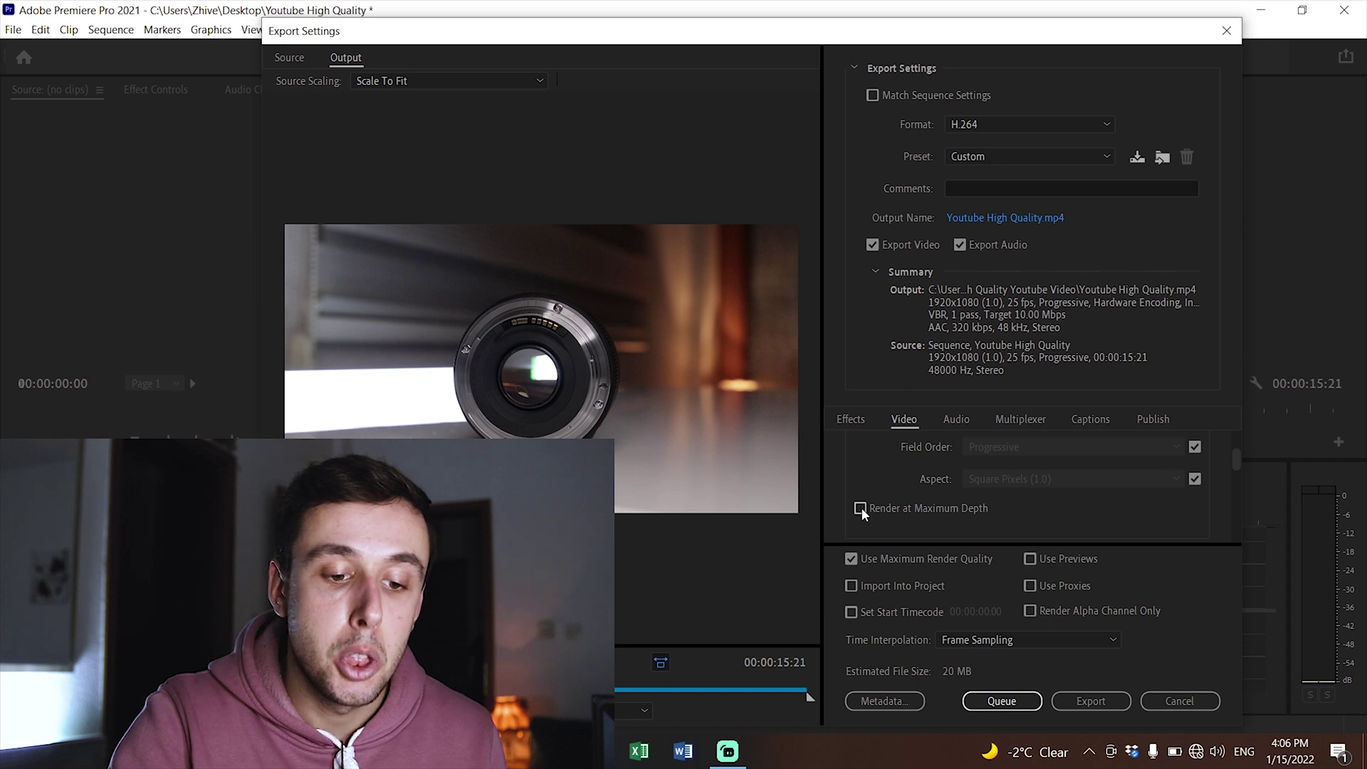
scroll(1224, 479, "down", 1)
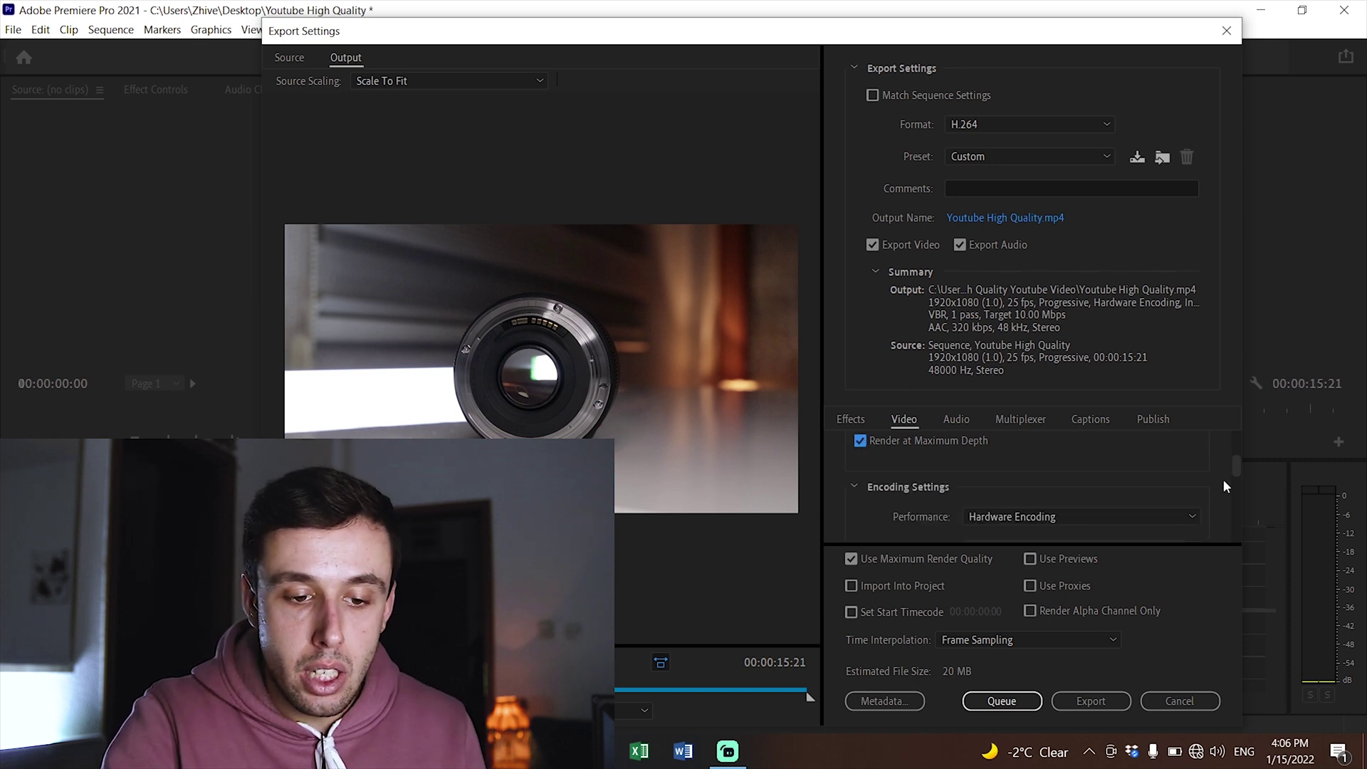
scroll(1223, 480, "down", 1)
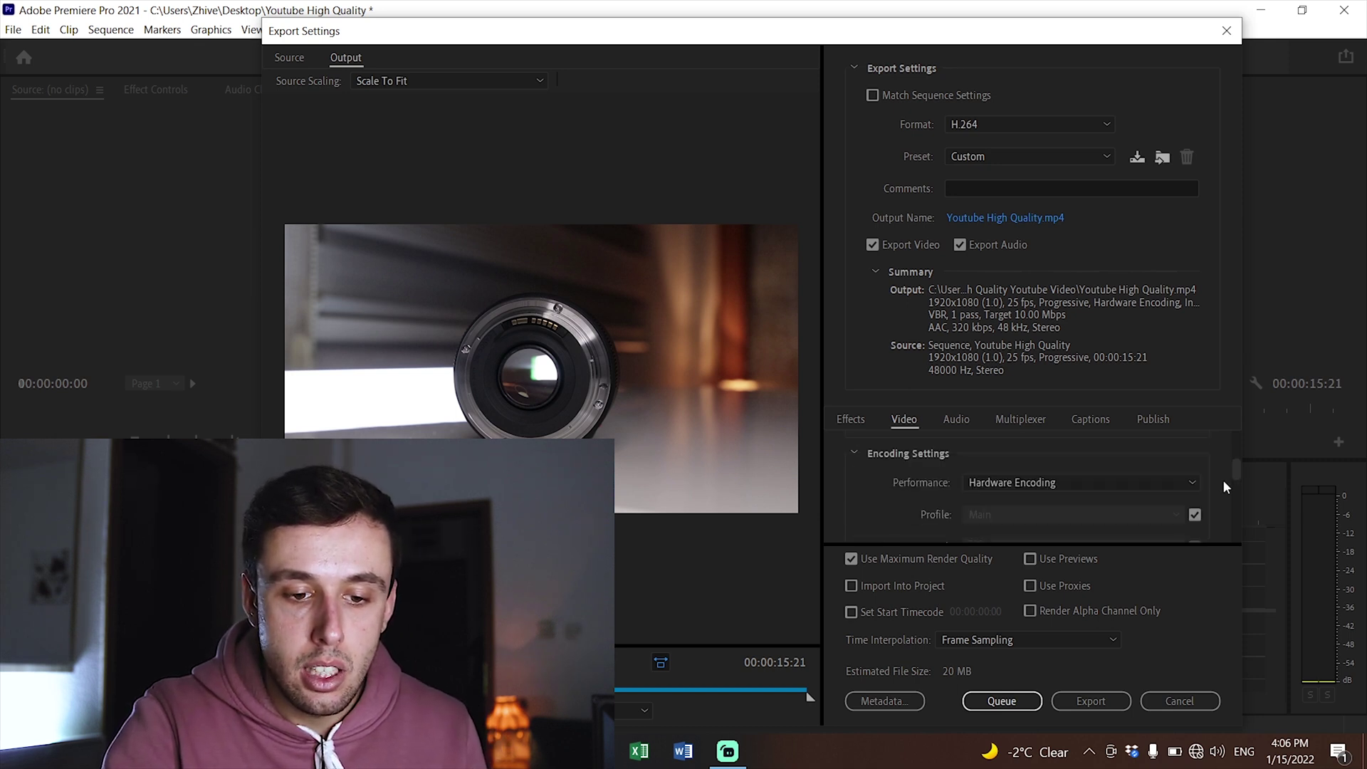
- Set the H.264 Performance option to Software Encoding
left_click(1179, 478)
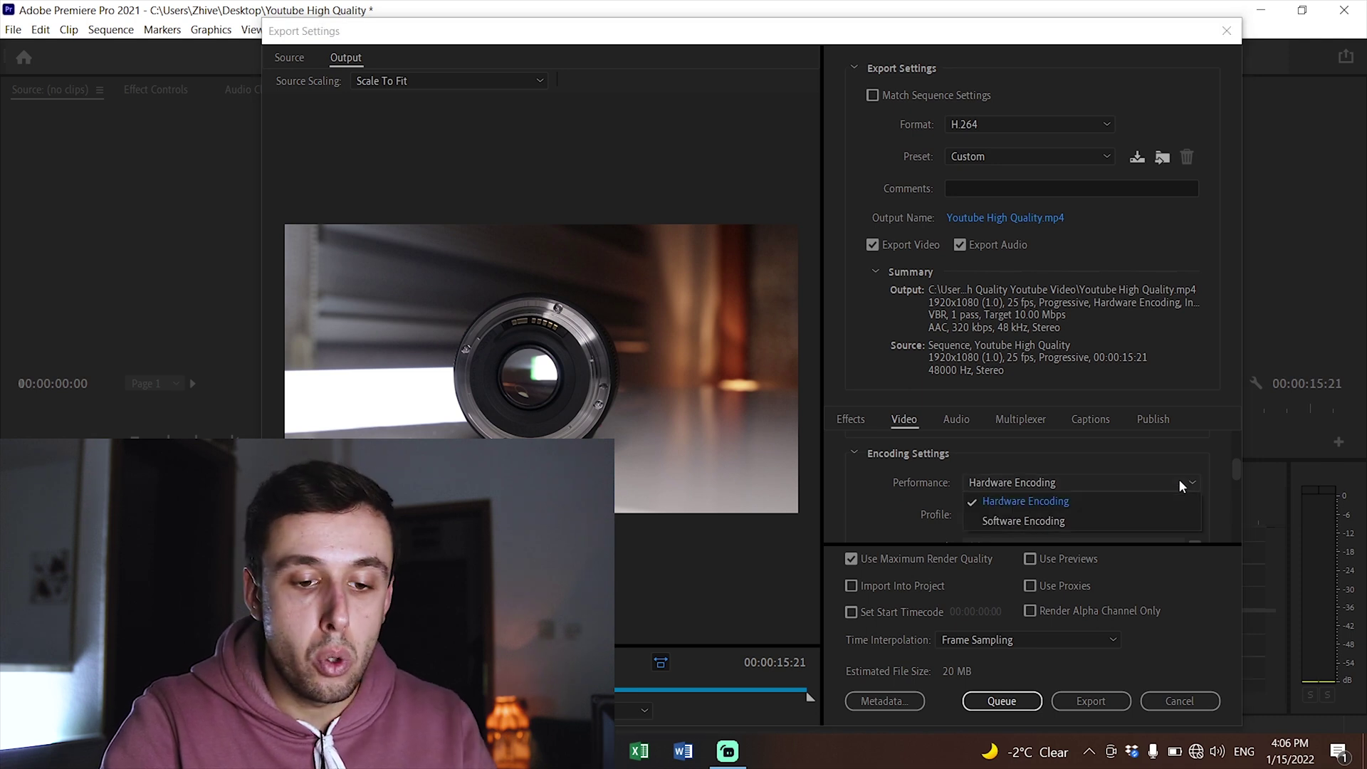
left_click(1178, 479)
left_click(1186, 477)
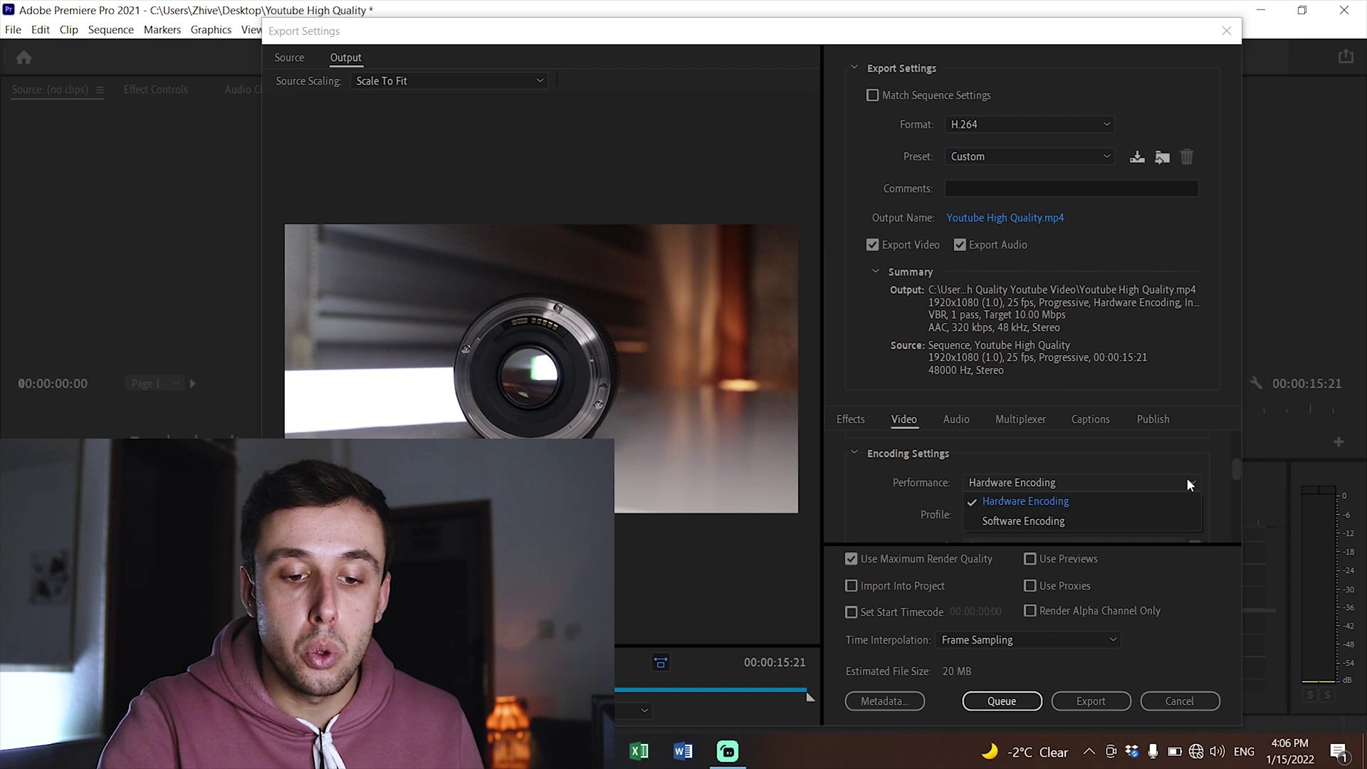
left_click(1186, 477)
left_click(1153, 483)
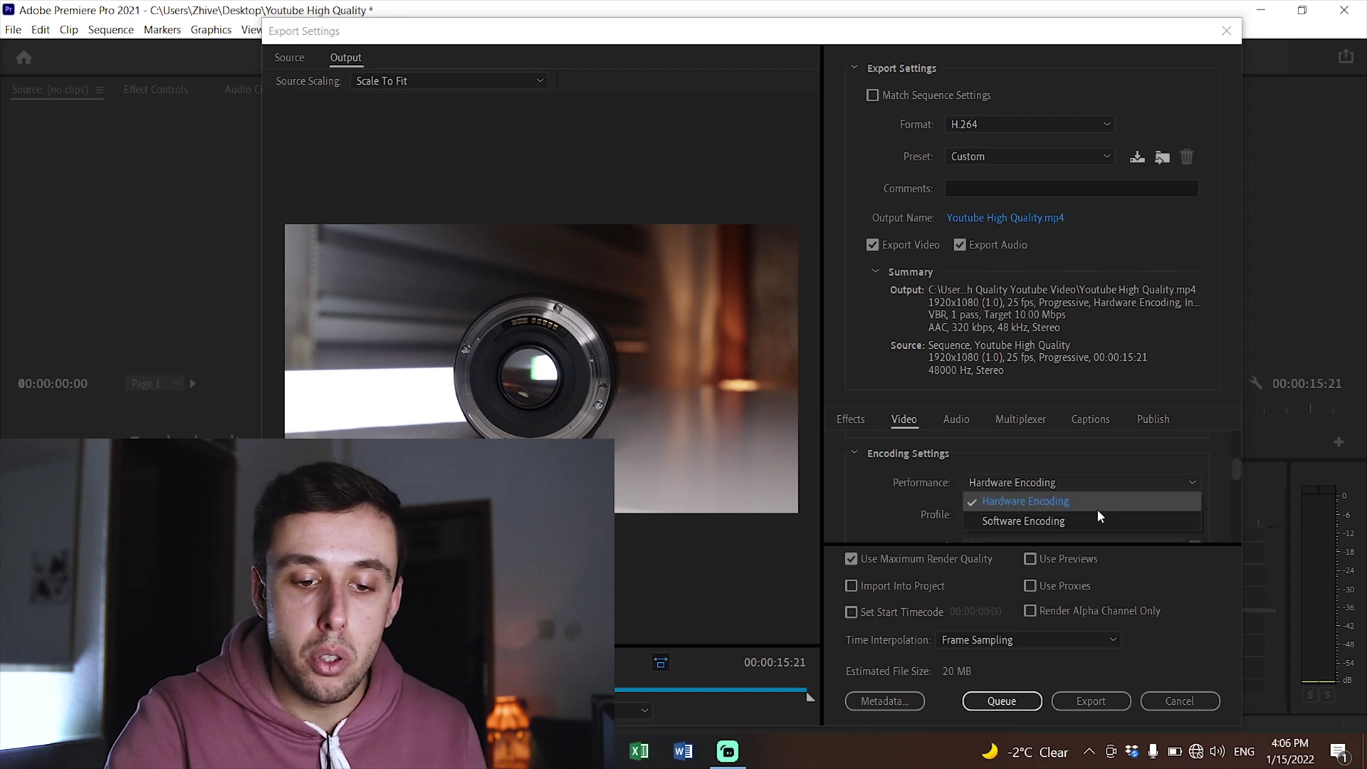
left_click(1095, 506)
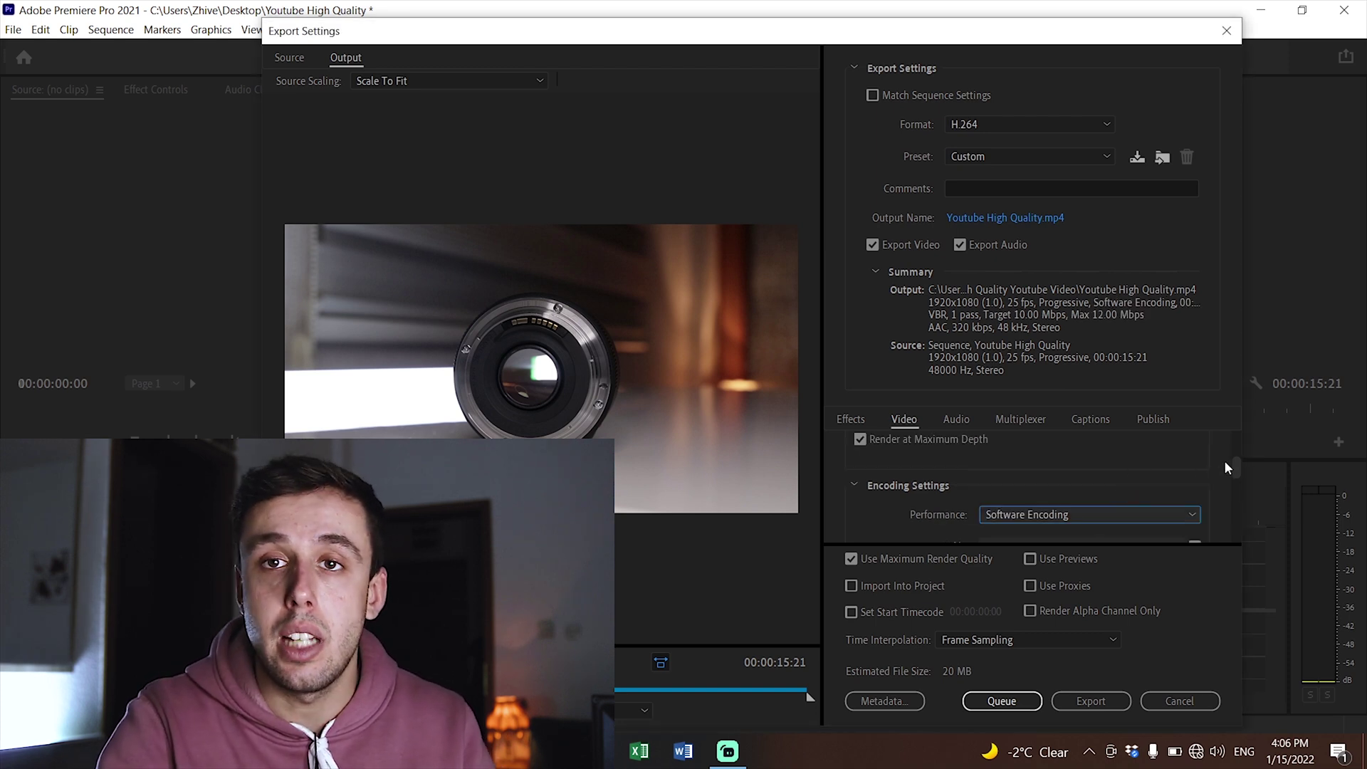
scroll(1217, 460, "down", 2)
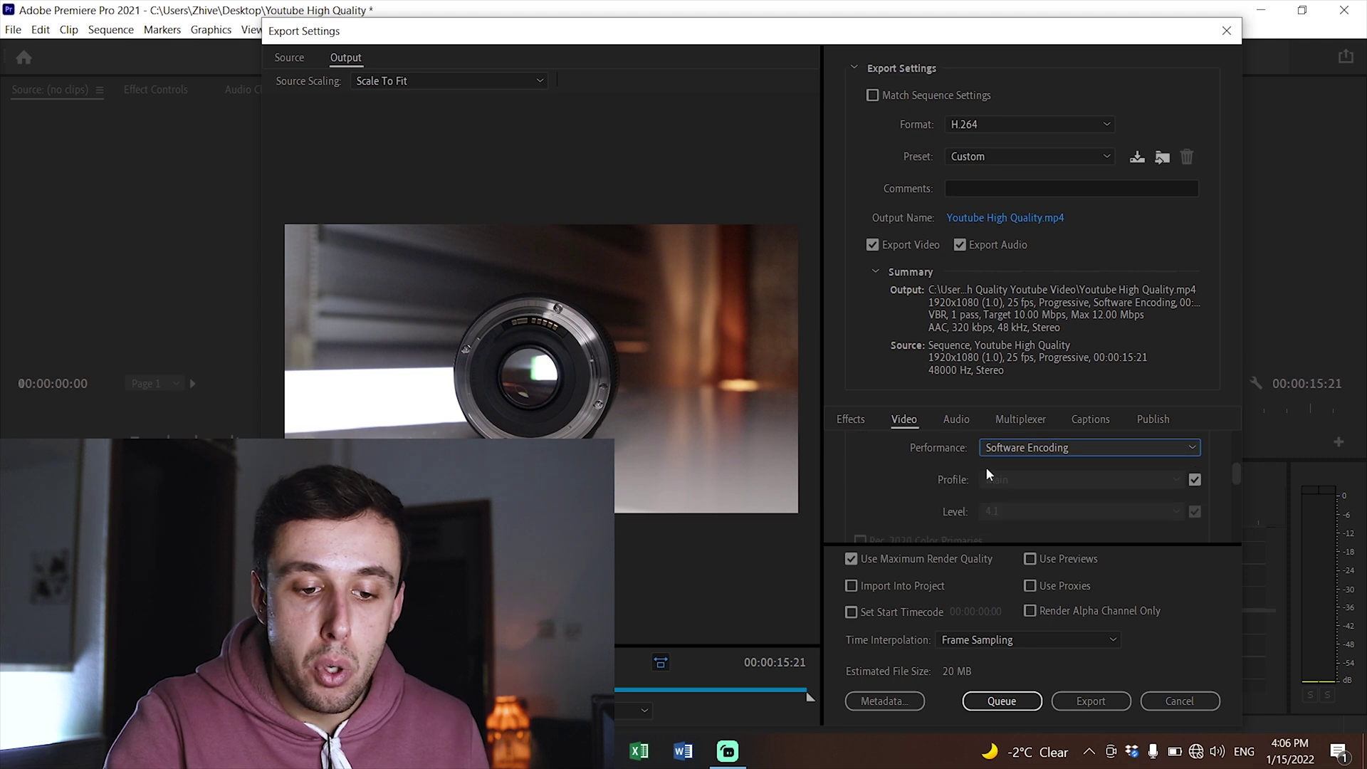
- Set the H.264 profile to High and the level to 5.2
left_click(1196, 480)
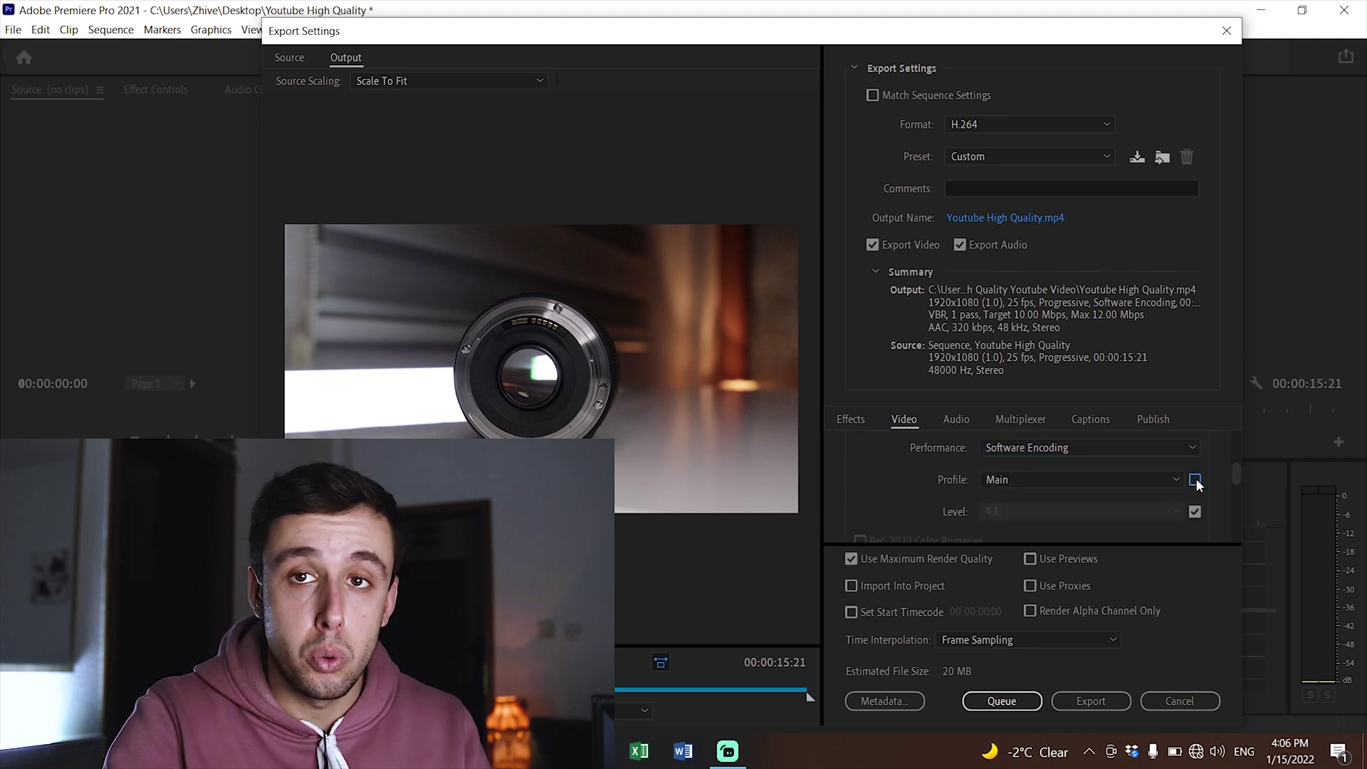
left_click(1121, 479)
left_click(1032, 535)
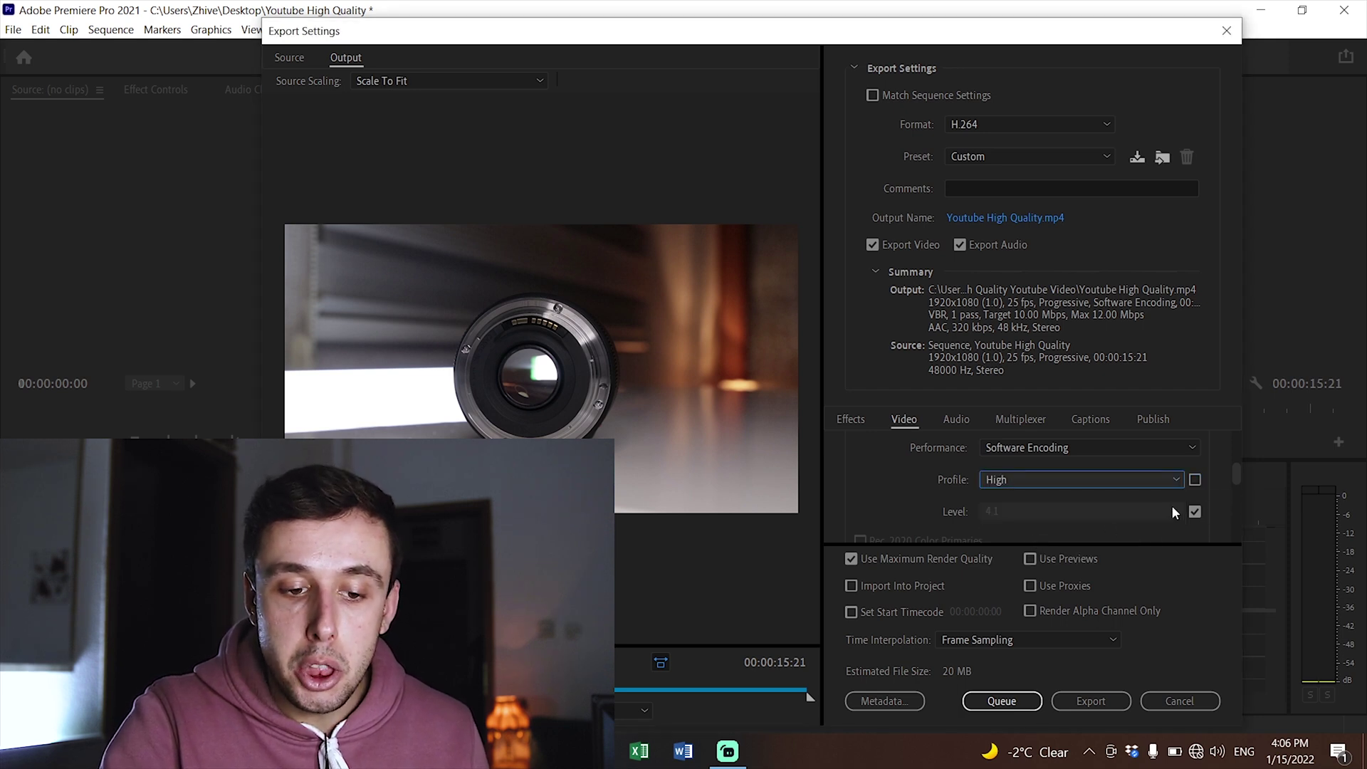
left_click(1197, 512)
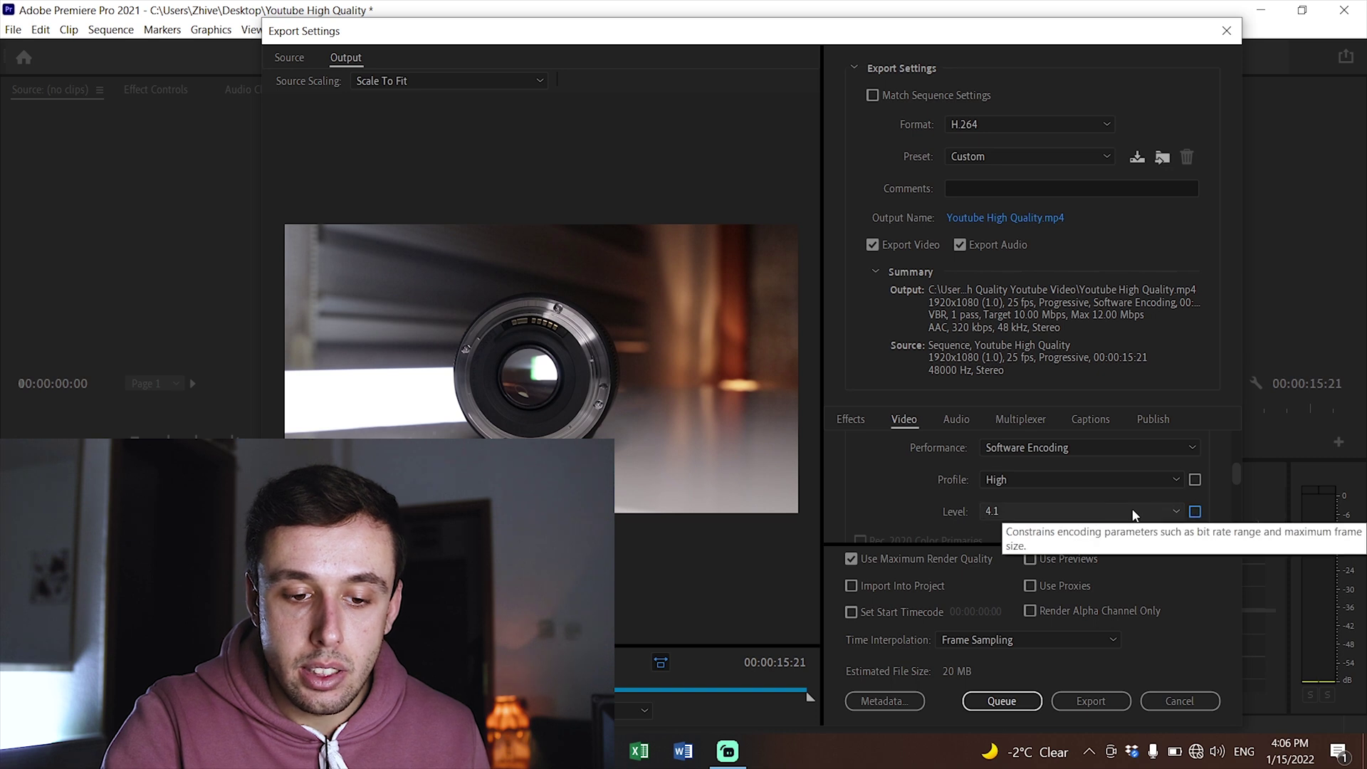
left_click(1132, 508)
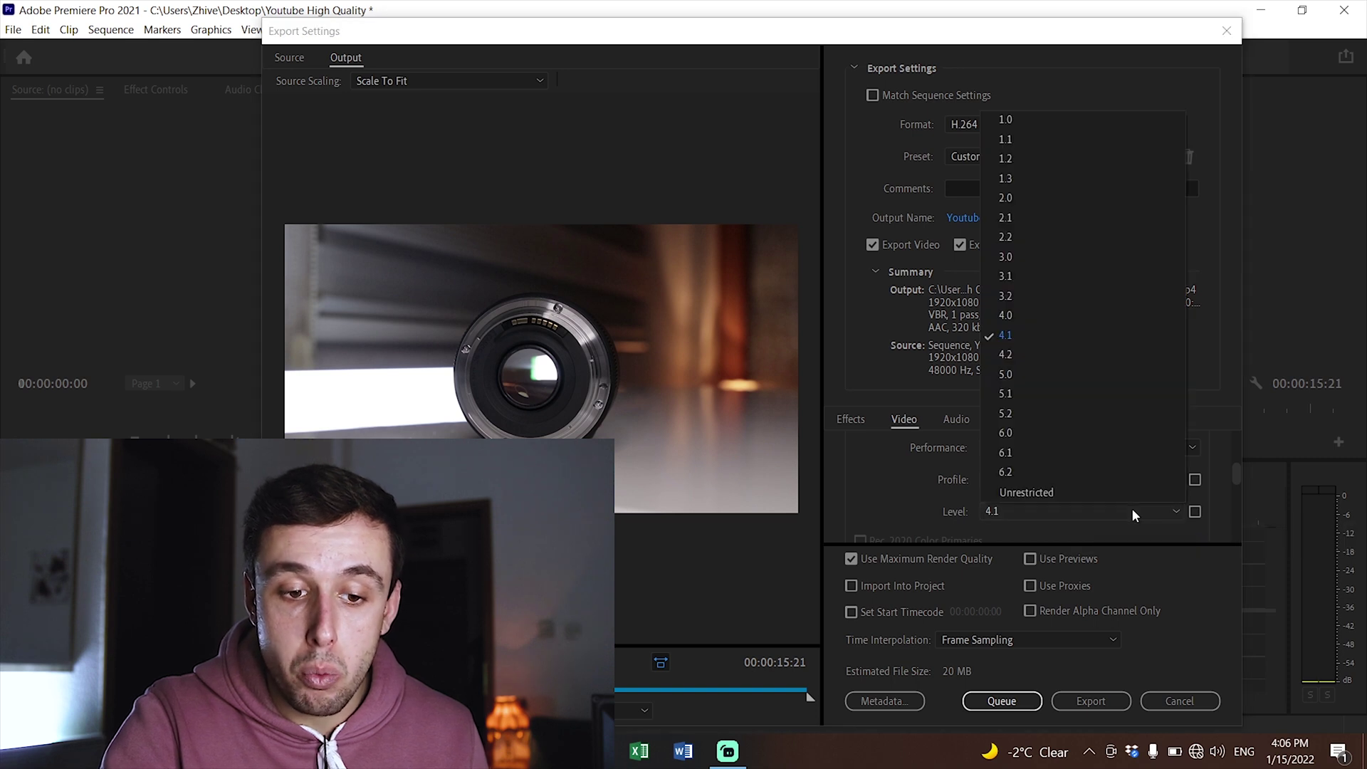
left_click(1049, 413)
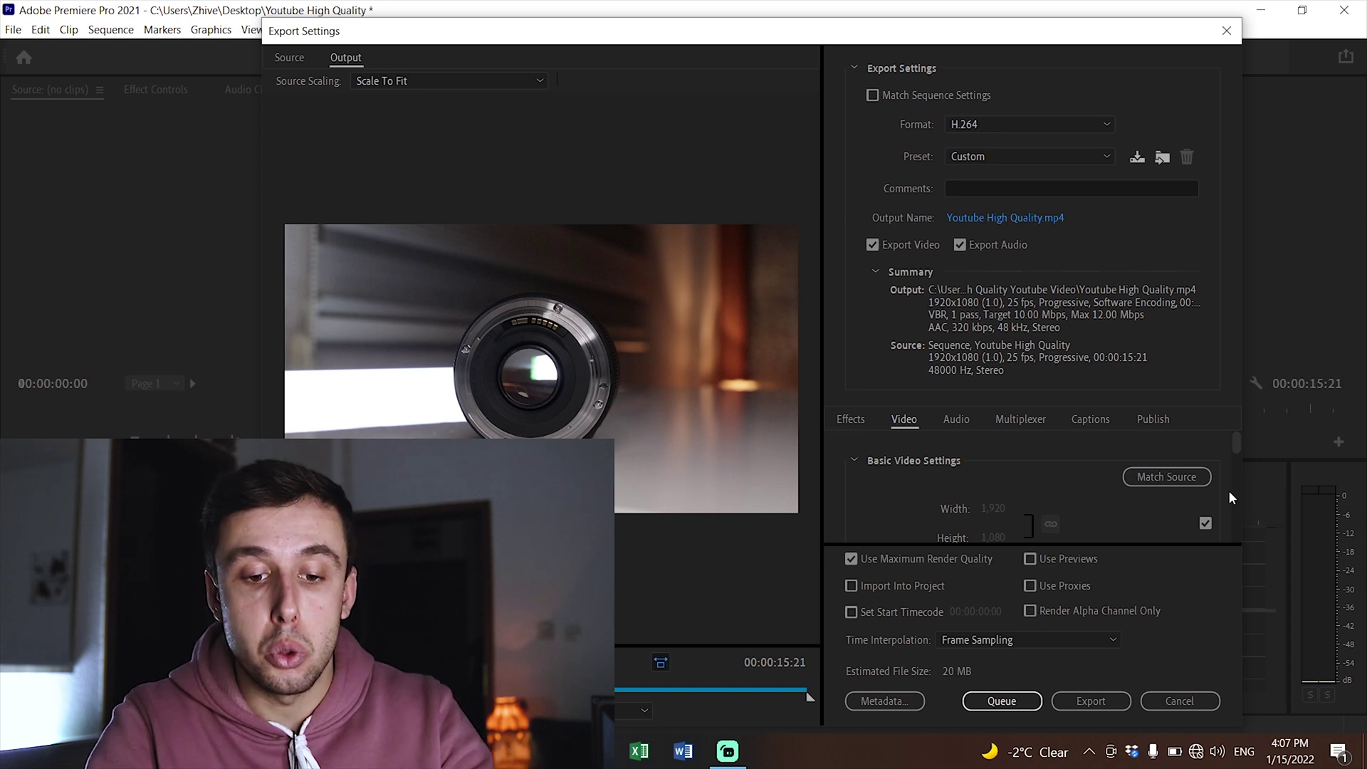
- Reveal the Bitrate Encoding choices (CBR, VBR 1 pass, VBR 2 pass) under Bitrate Settings
scroll(1230, 493, "down", 1)
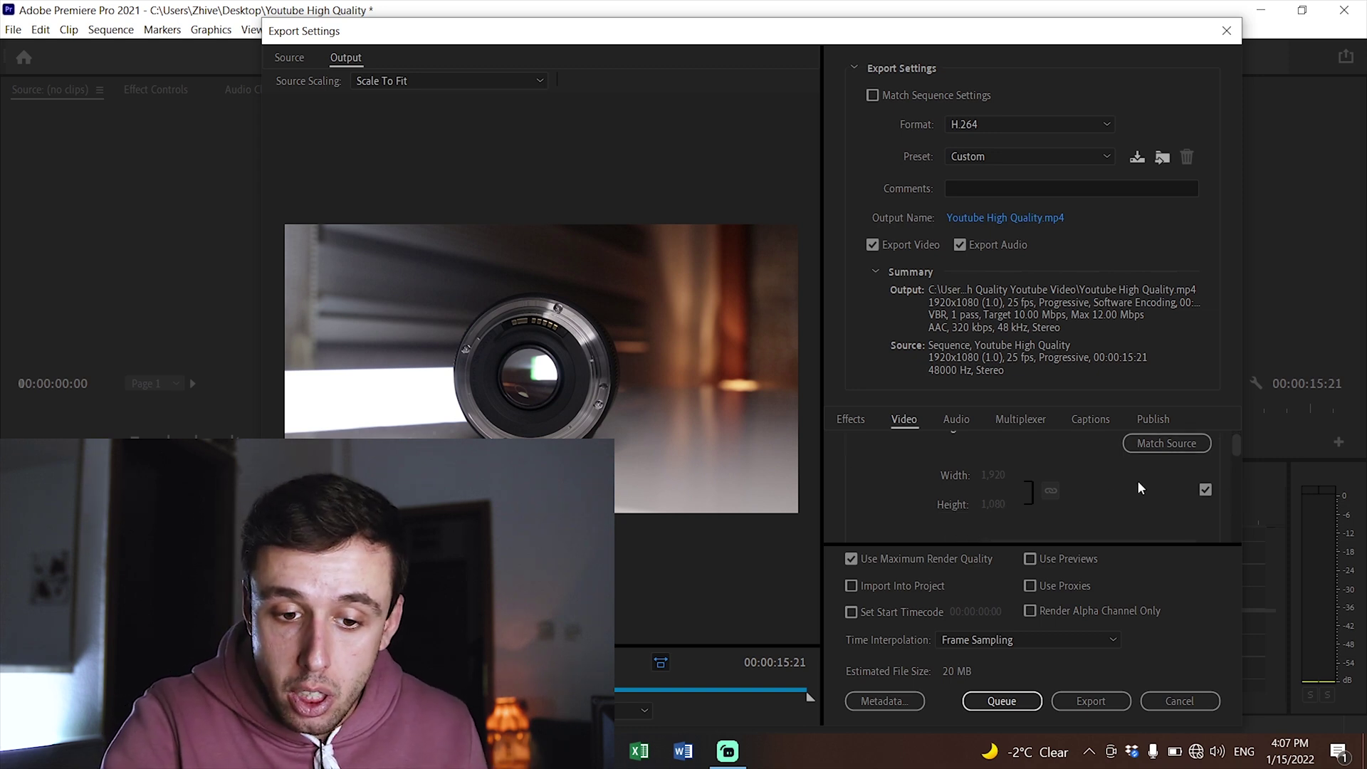
scroll(1211, 492, "down", 5)
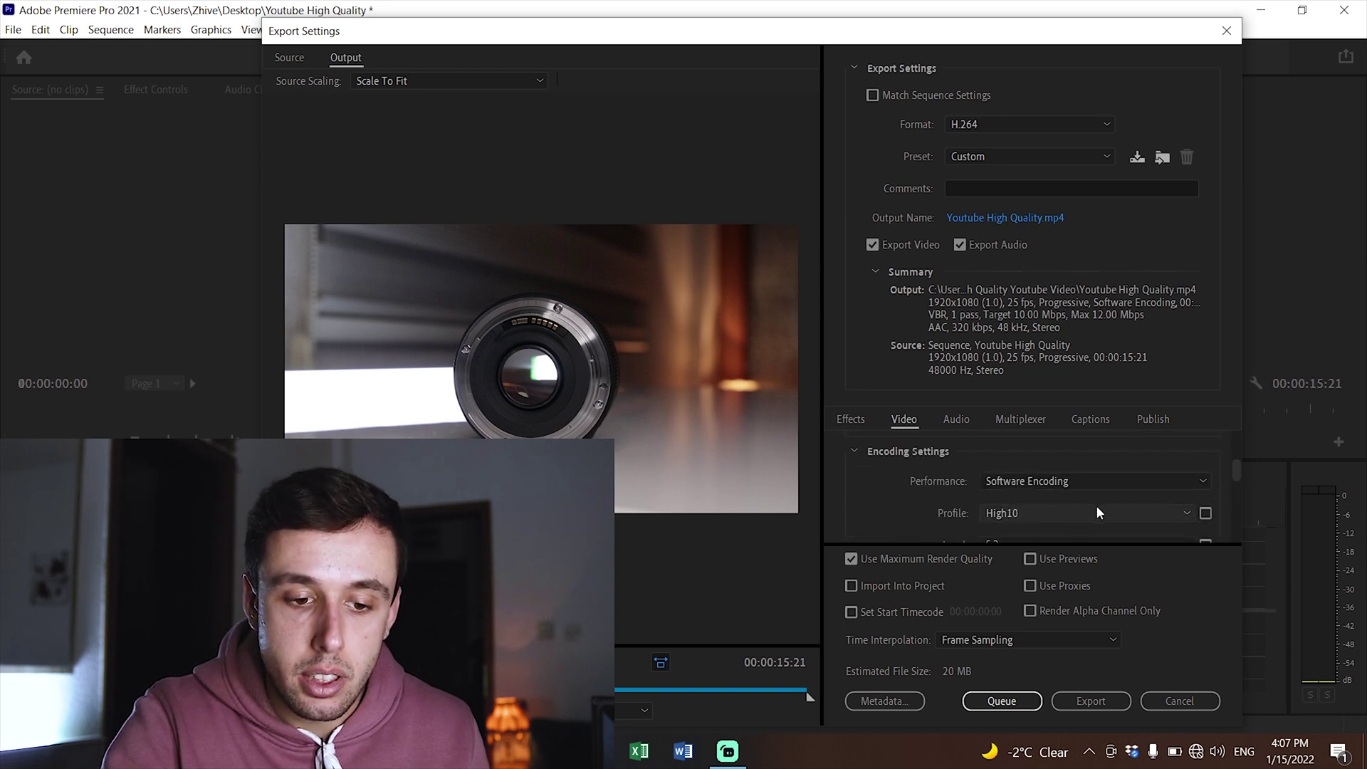
scroll(1216, 468, "down", 1)
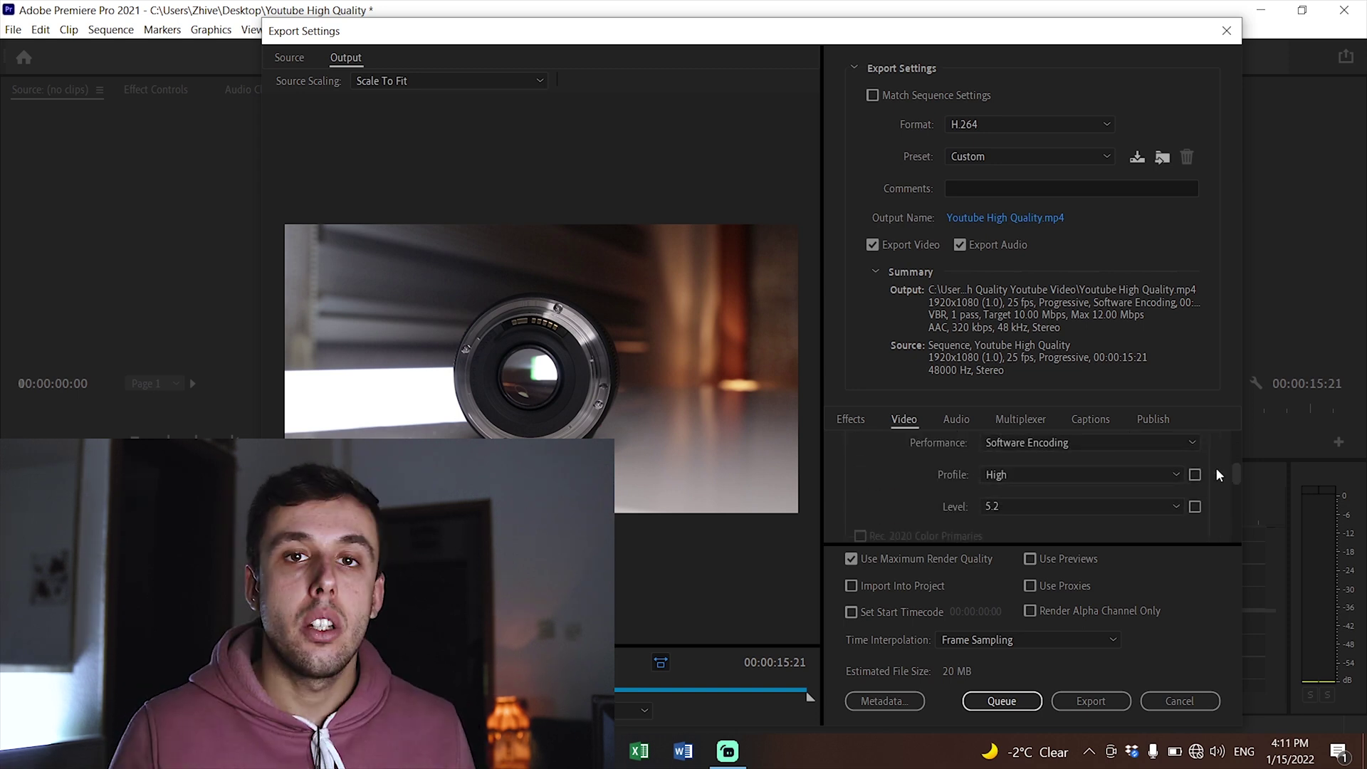
scroll(1215, 467, "down", 4)
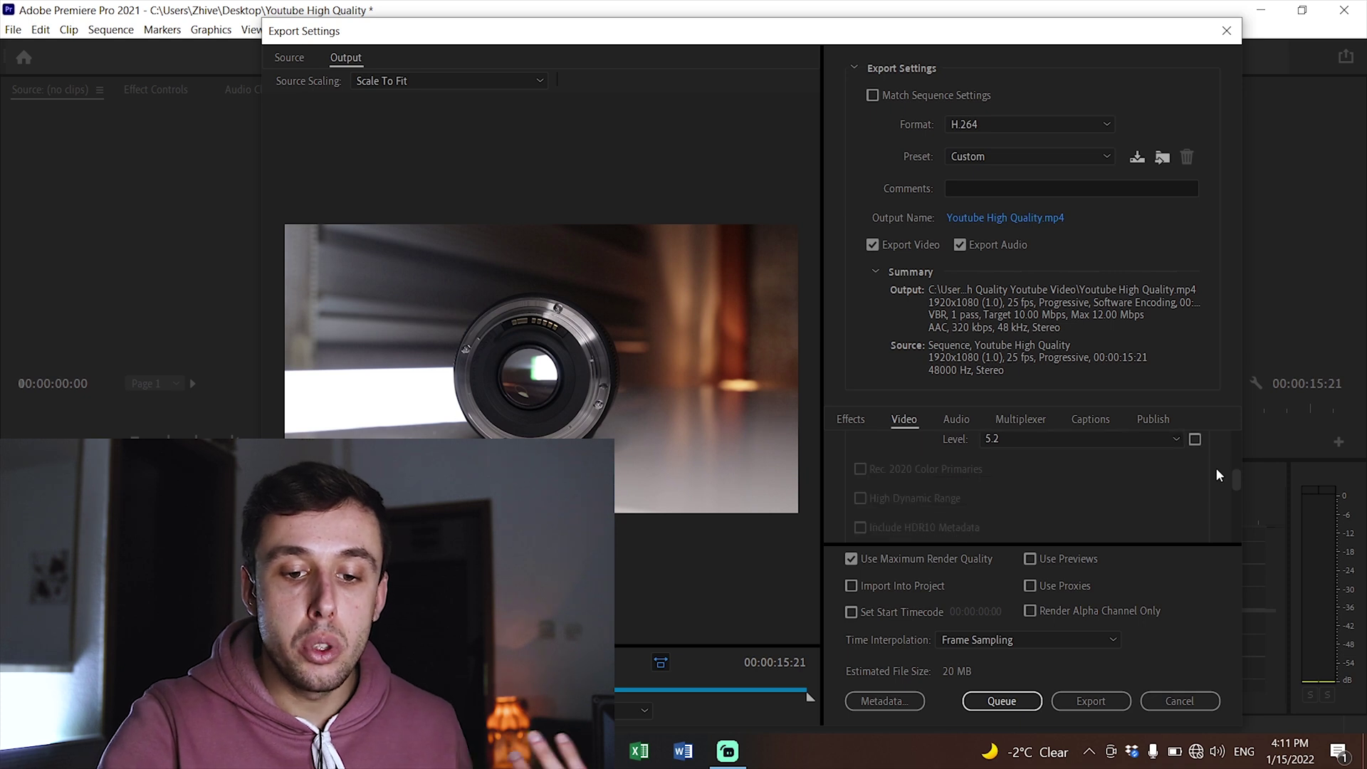
scroll(1215, 467, "down", 4)
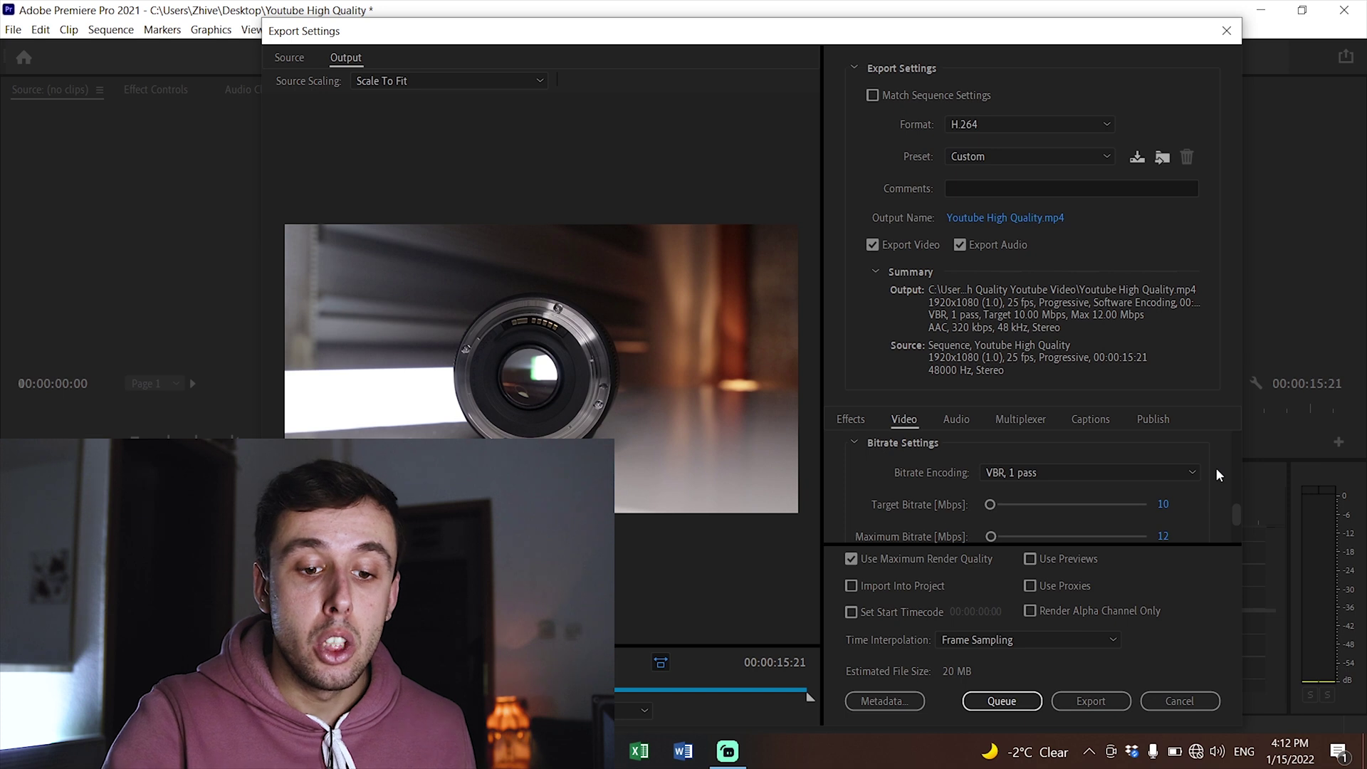
left_click(1066, 472)
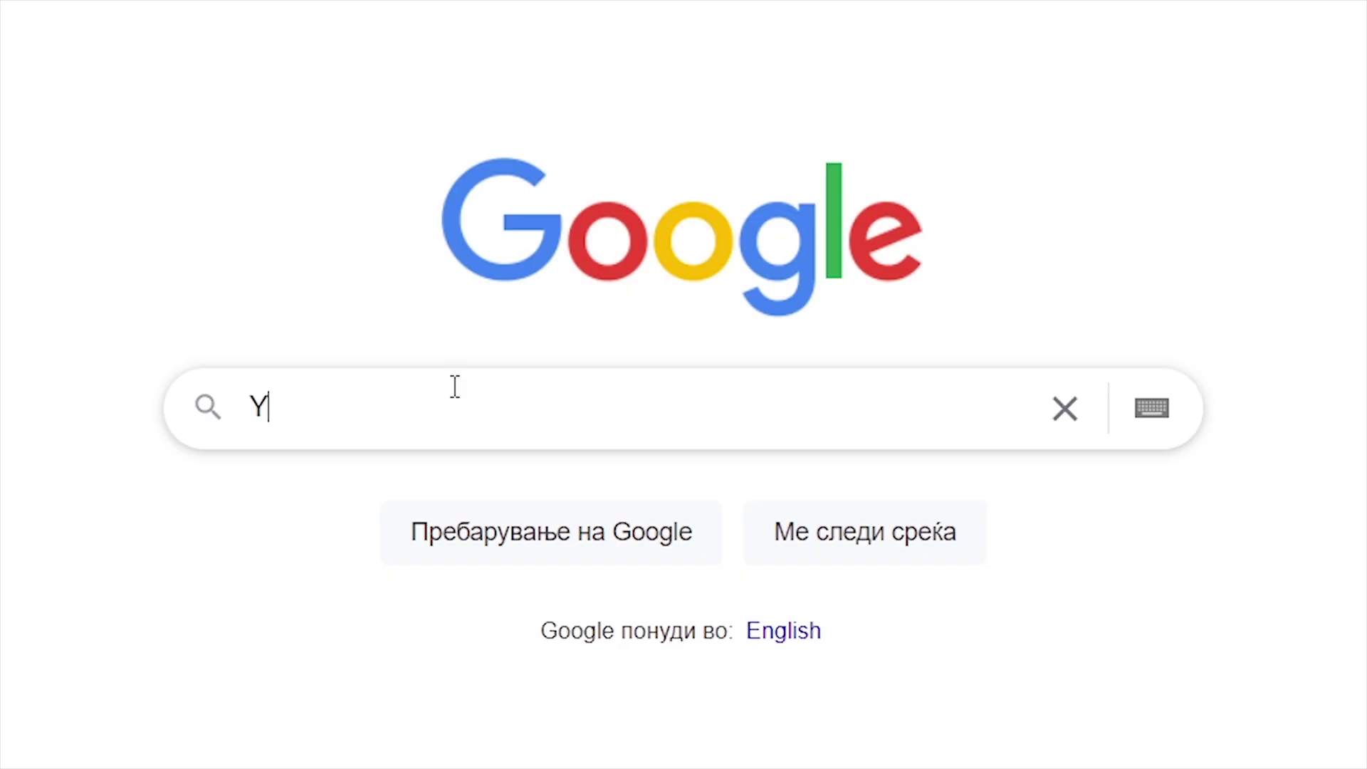
- Use VBR 2 pass with target bitrate 16 Mbps and maximum bitrate 16 Mbps
type("outube Encoding Settings")
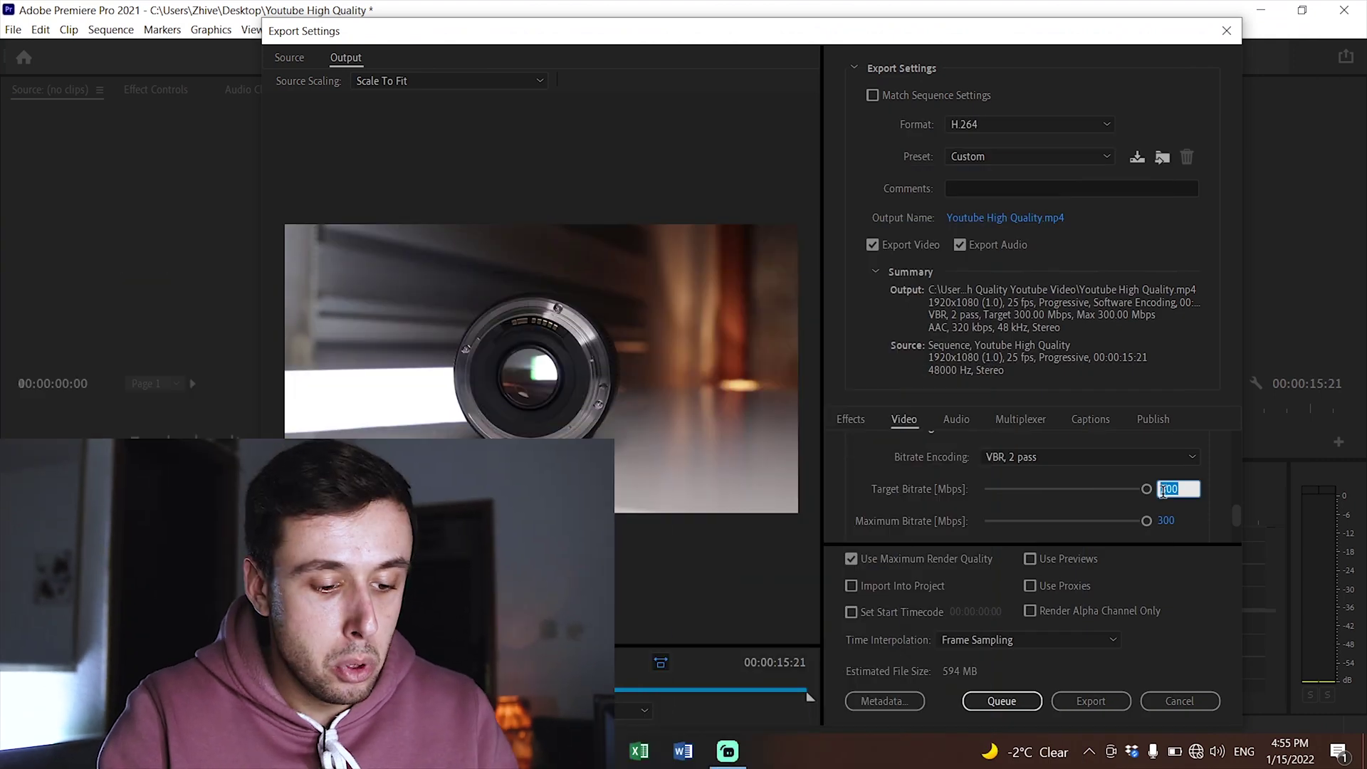
type("16")
left_click(1165, 521)
type("16")
key("Return")
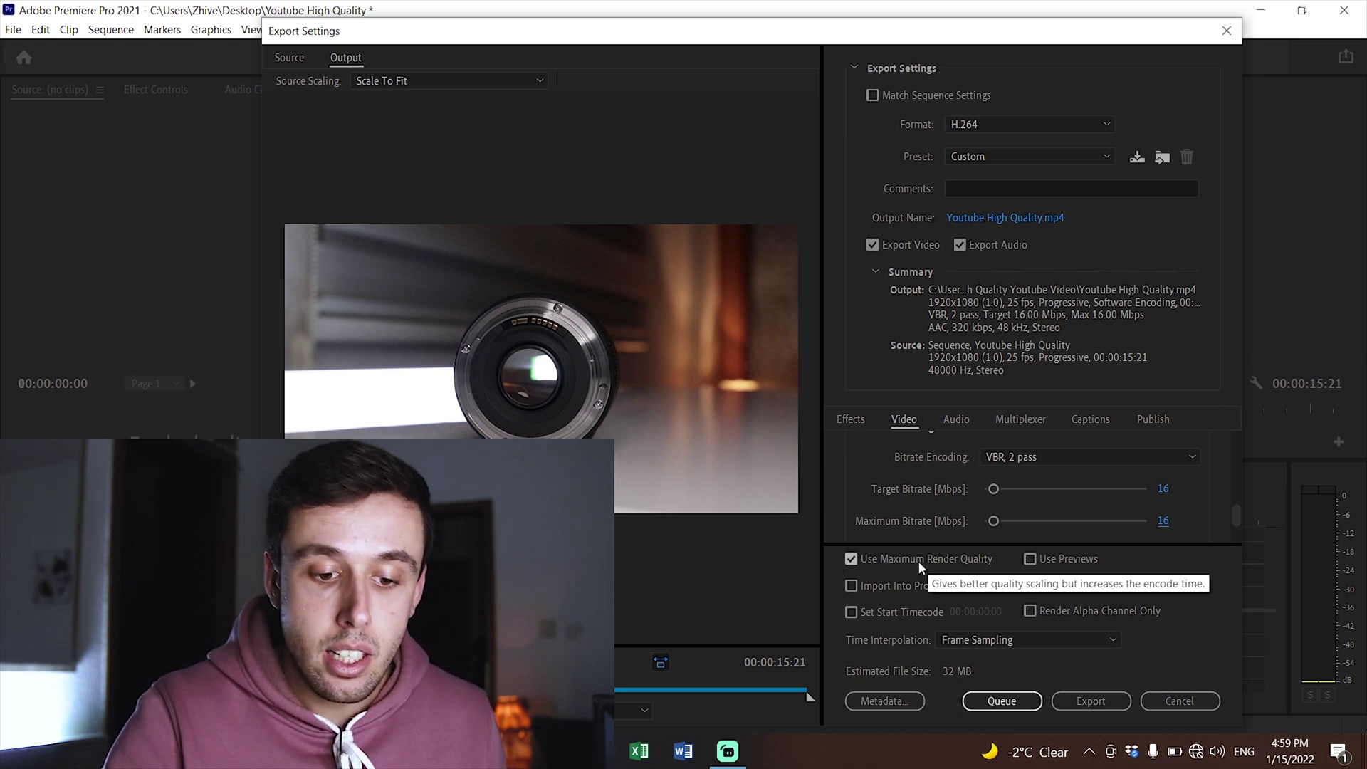
- Encode the sequence to Youtube High Quality.mp4 using the VBR 2 pass H.264 settings
left_click(1003, 702)
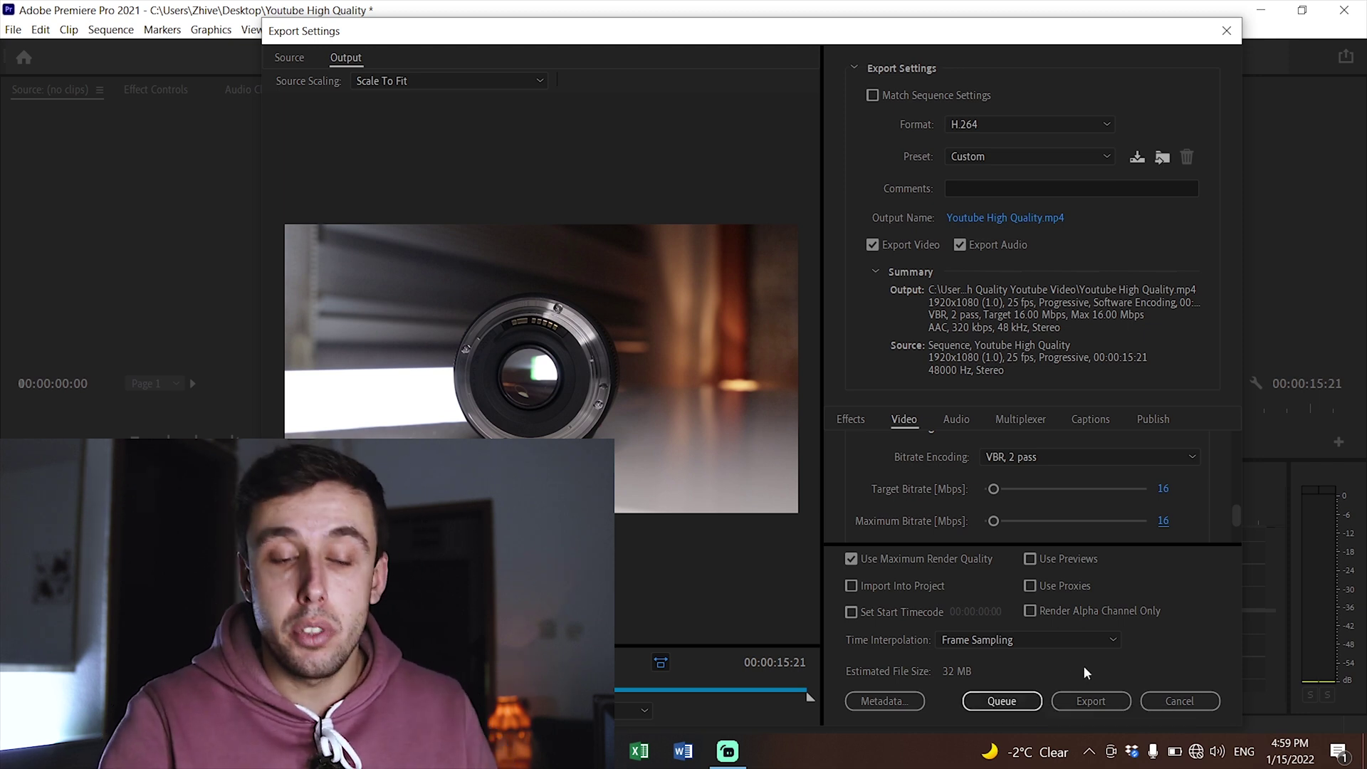
left_click(1105, 704)
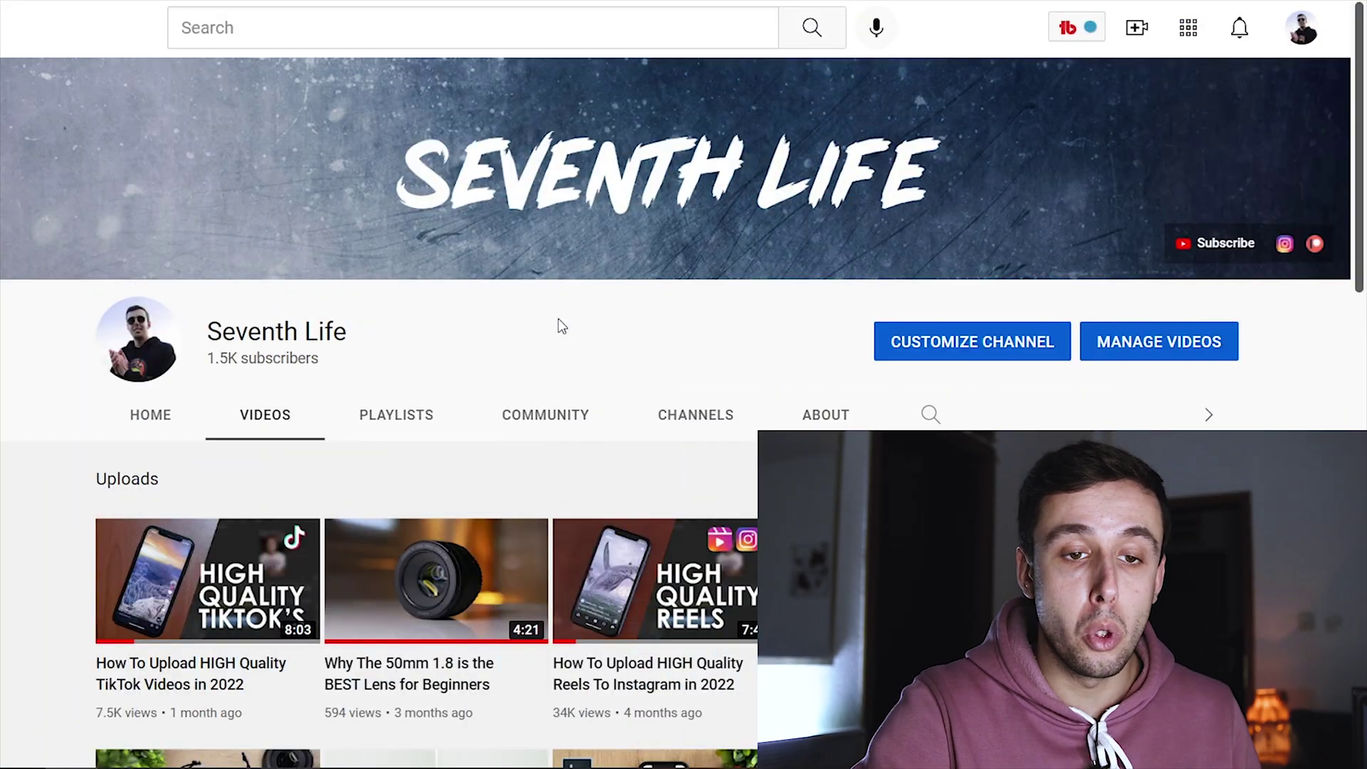
- Upload the 'Youtube High Quality' file from the High Quality Youtube Video folder via Create > Upload video
left_click(1136, 29)
left_click(1216, 80)
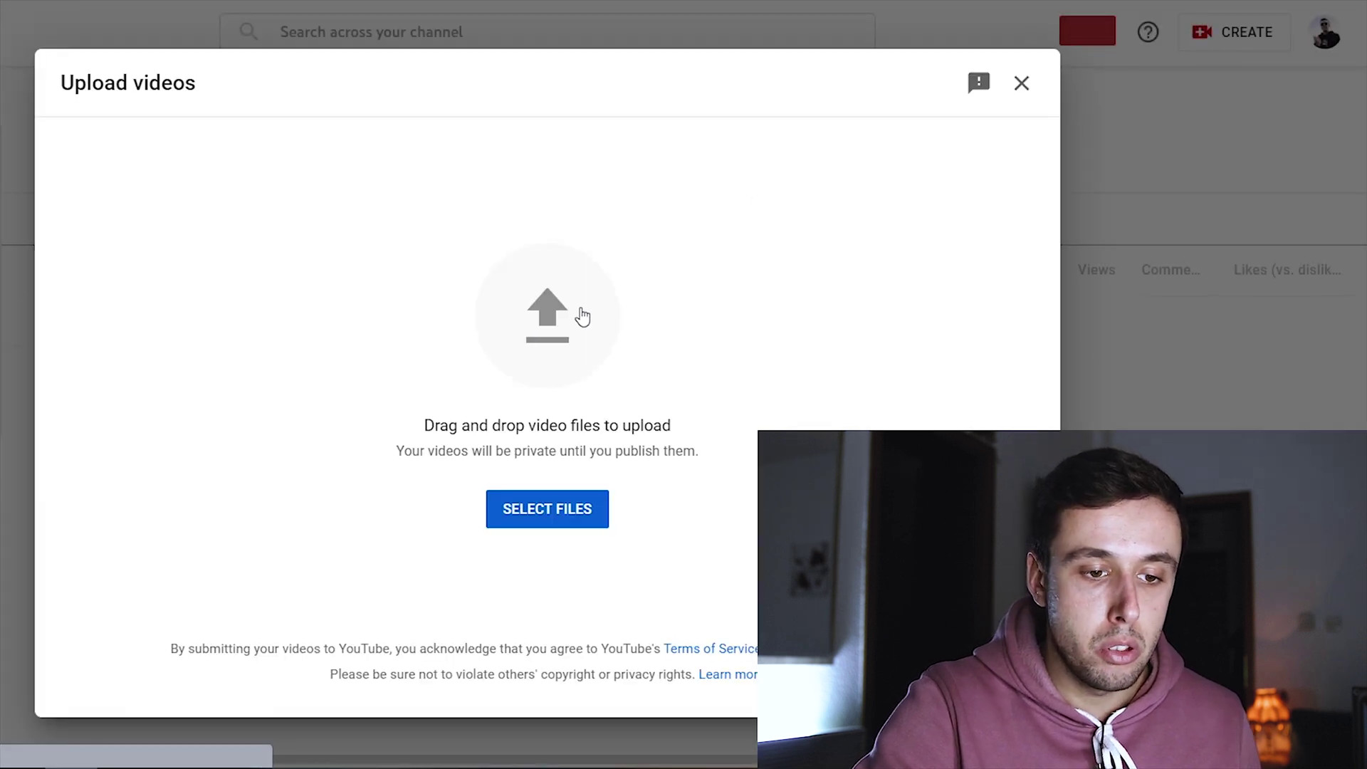
left_click(588, 313)
left_click(342, 279)
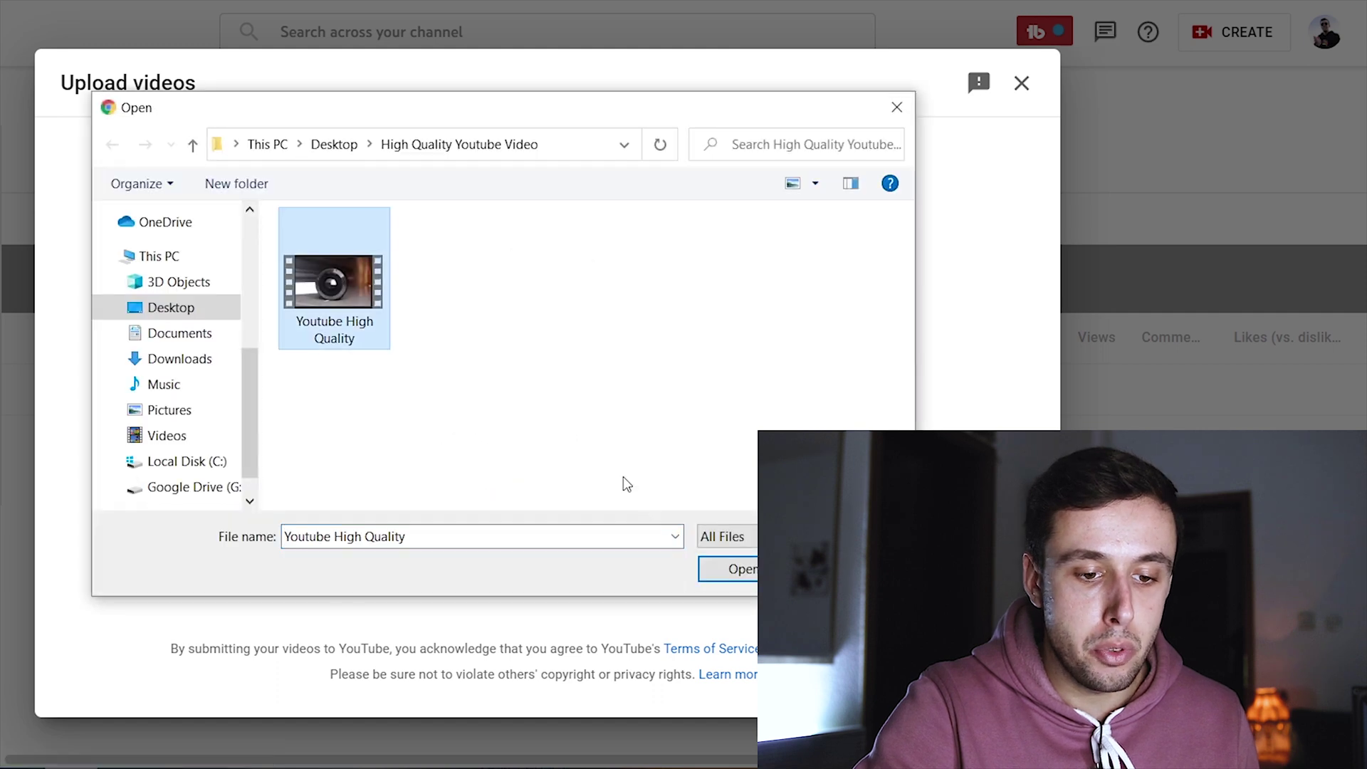
left_click(738, 569)
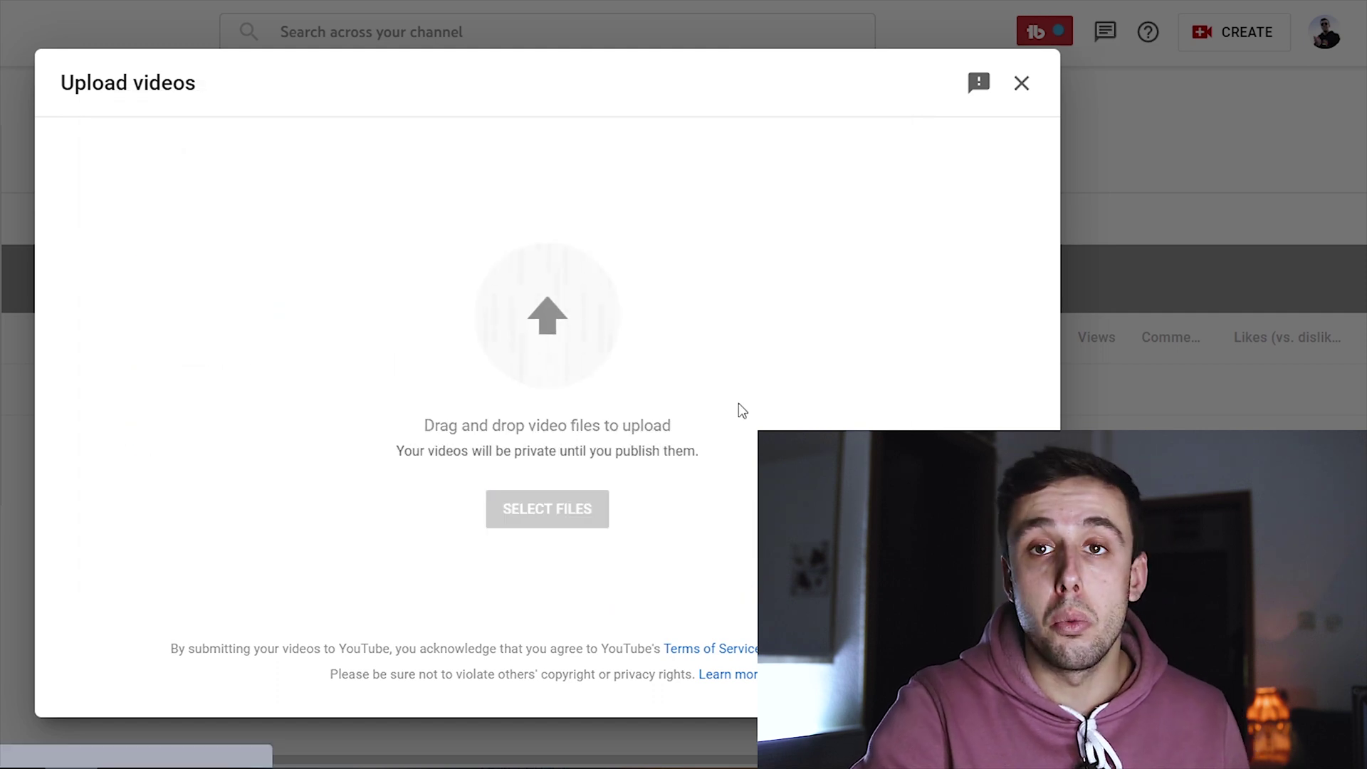